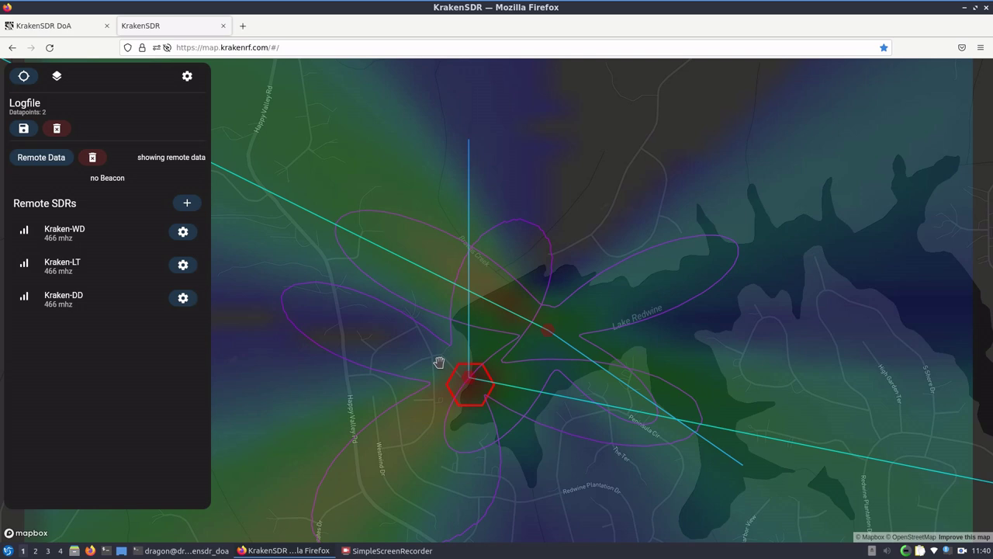
- Glance at the terminal windows, check the DoA configuration page, then return to the map
{"action": "left_click", "coordinate": [281, 551]}
{"action": "left_click", "coordinate": [282, 551]}
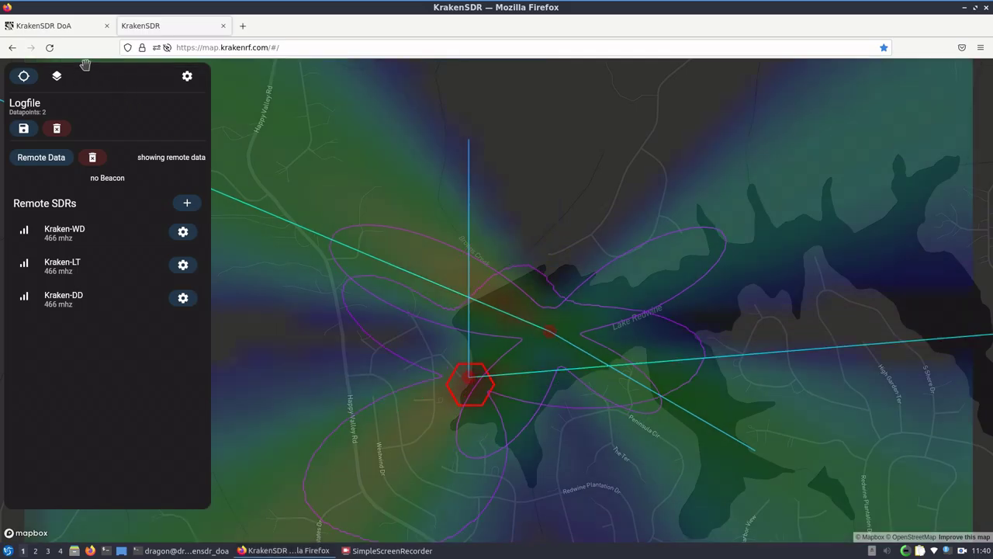
{"action": "left_click", "coordinate": [45, 26]}
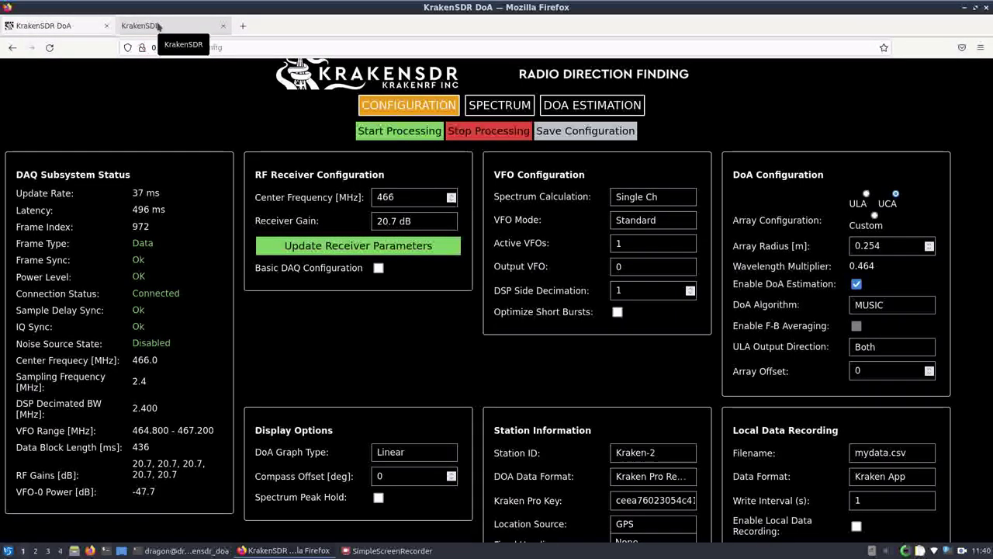
{"action": "left_click", "coordinate": [157, 25]}
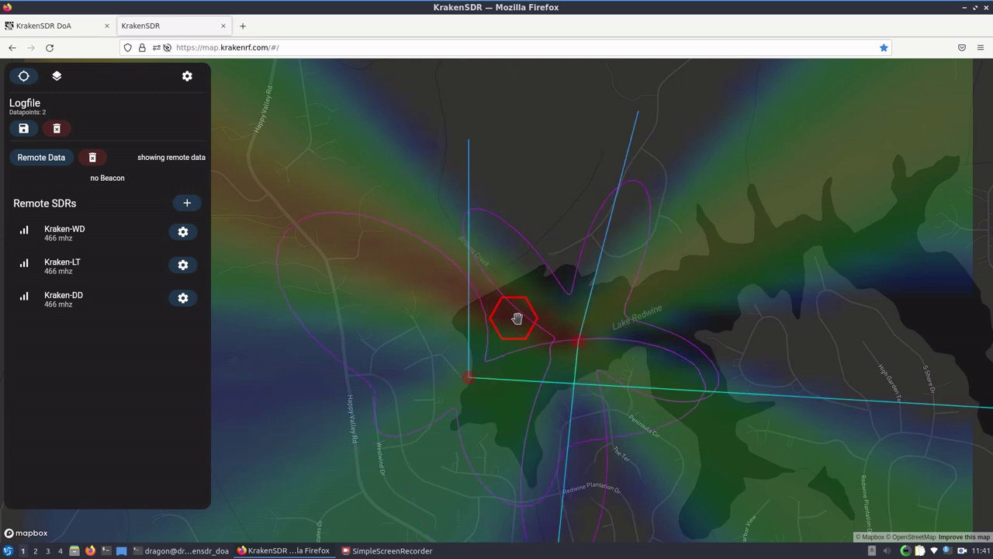
- Compare the DoA spectrum view against the map by switching back and forth between the two tabs
{"action": "left_click", "coordinate": [72, 25]}
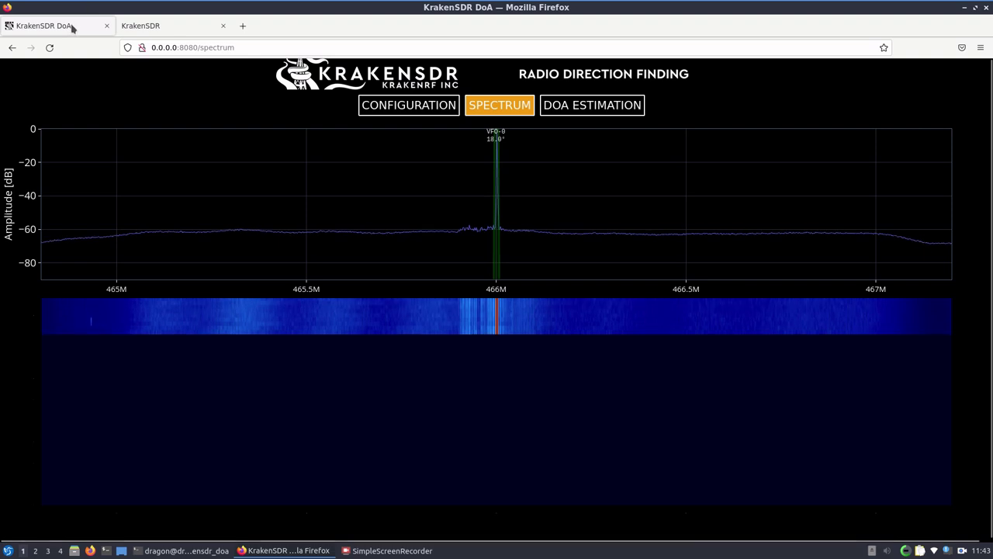
{"action": "left_click", "coordinate": [144, 30]}
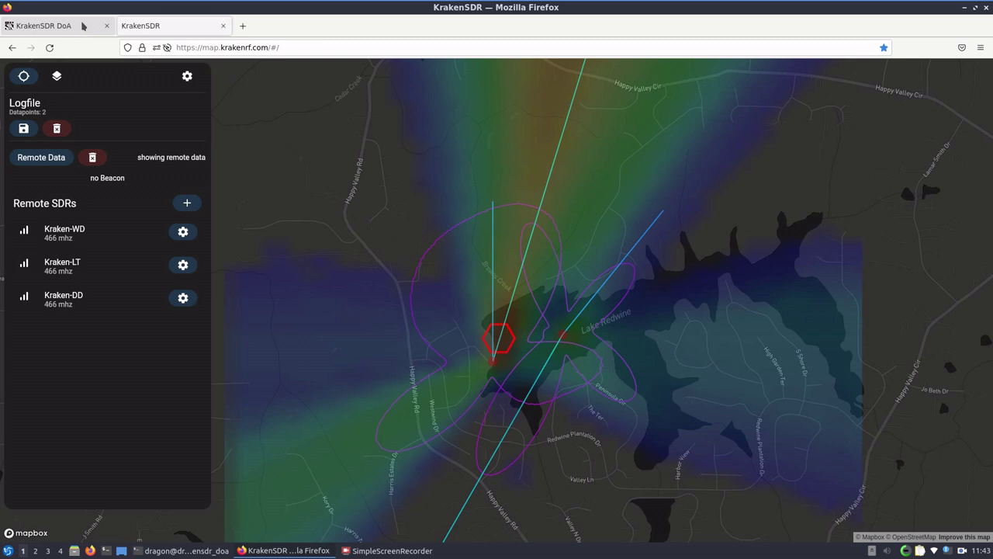
{"action": "left_click", "coordinate": [84, 27]}
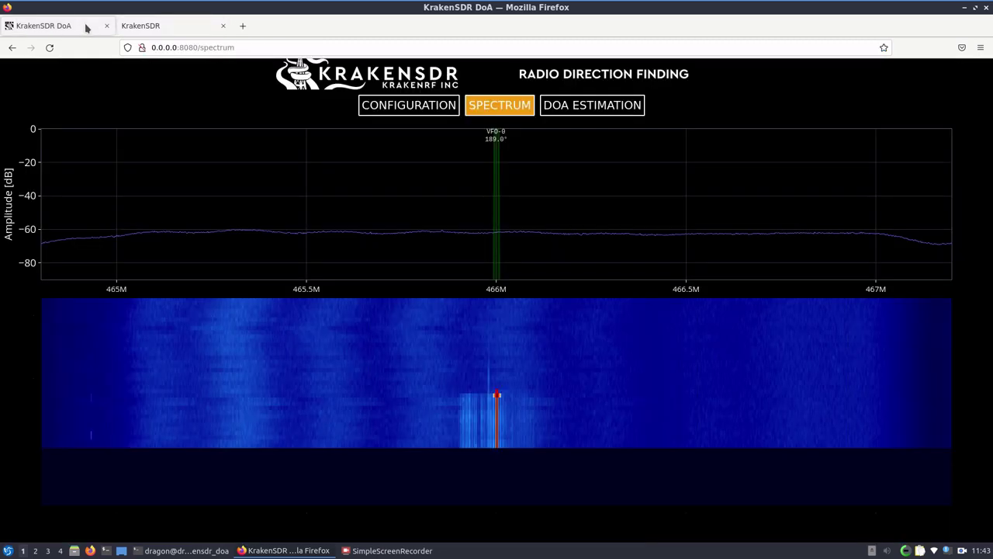
{"action": "left_click", "coordinate": [151, 30]}
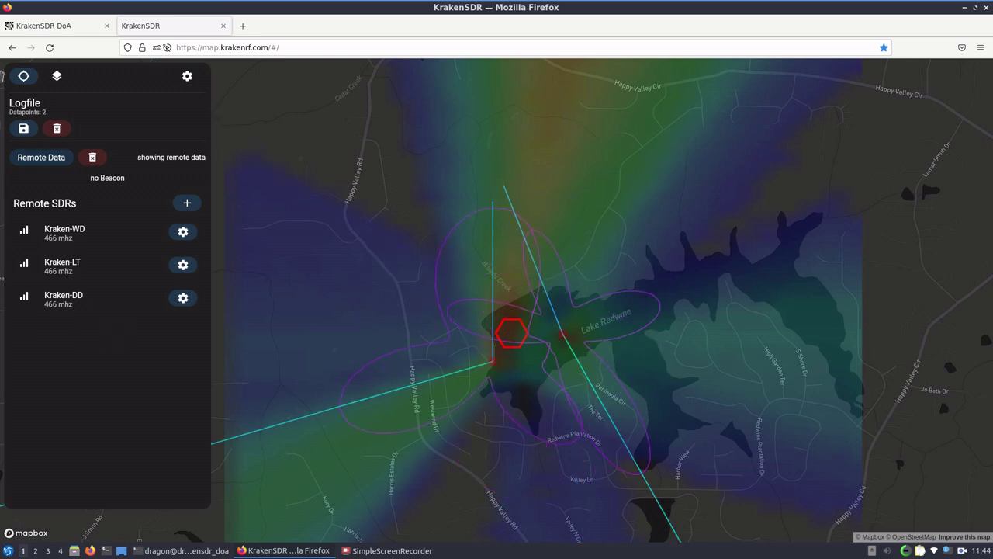
{"action": "left_click", "coordinate": [71, 27]}
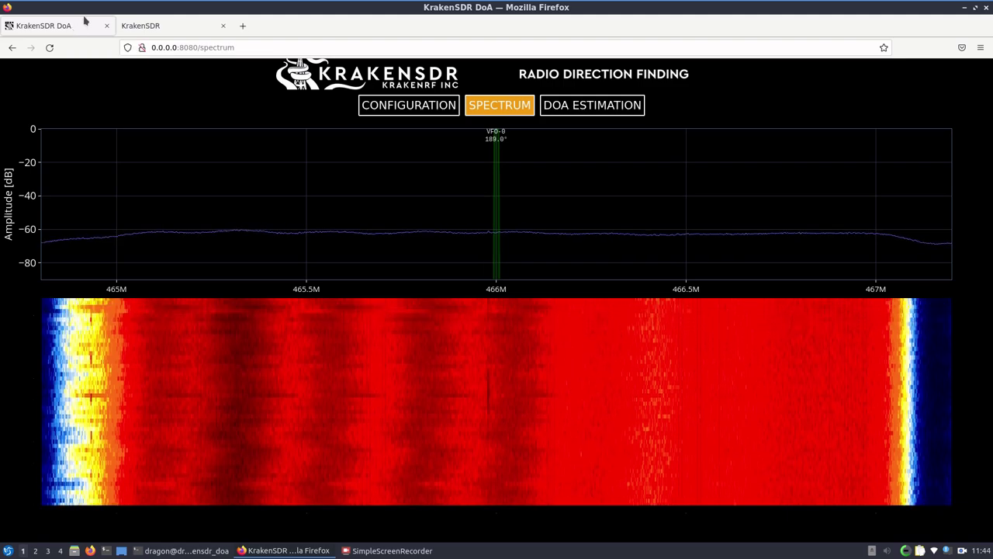
{"action": "left_click", "coordinate": [185, 27]}
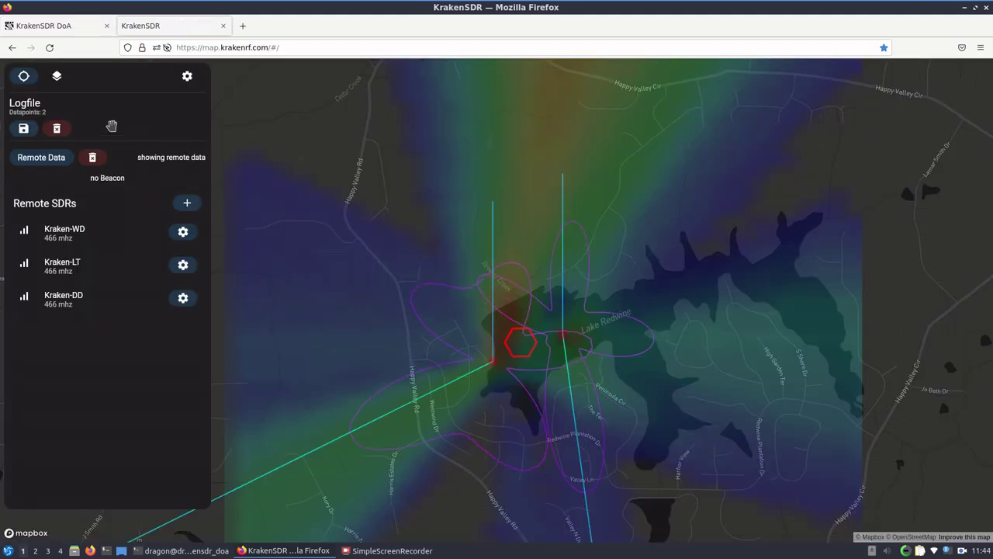
{"action": "left_click", "coordinate": [72, 25]}
- Scroll the DoA configuration page down to Station Information's GPS details, then return to the map tab
{"action": "left_click", "coordinate": [408, 99]}
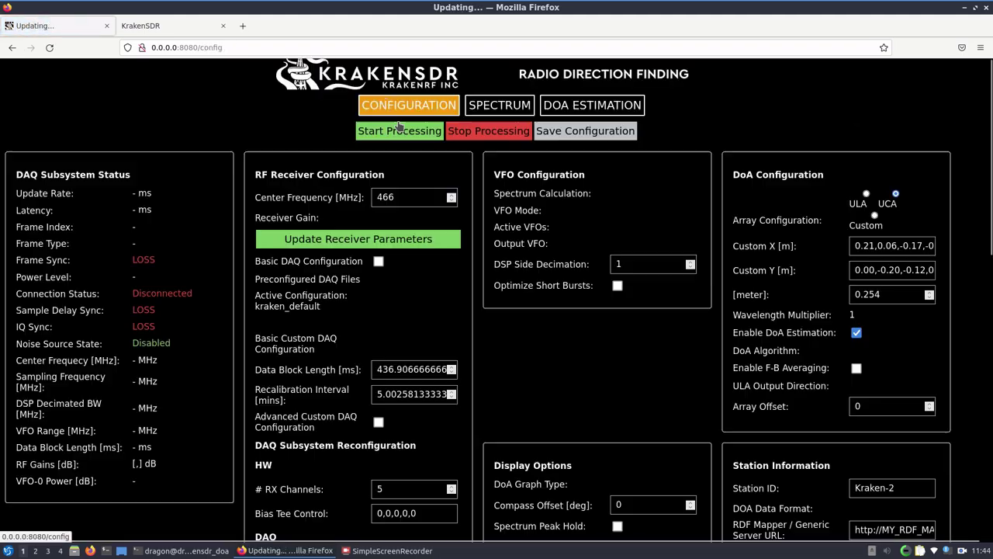
{"action": "scroll", "coordinate": [437, 294], "scroll_direction": "down", "scroll_amount": 3}
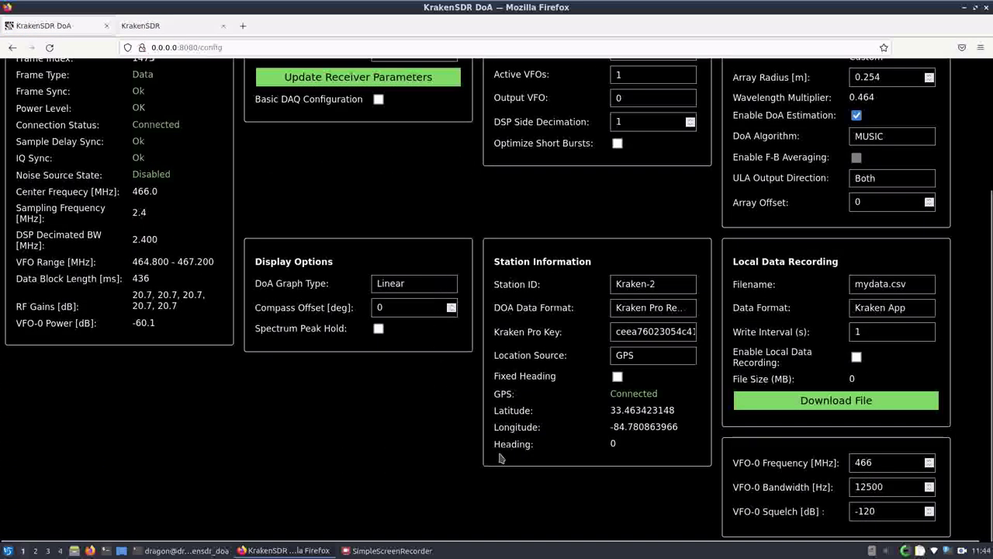
{"action": "key", "text": "ctrl+Tab"}
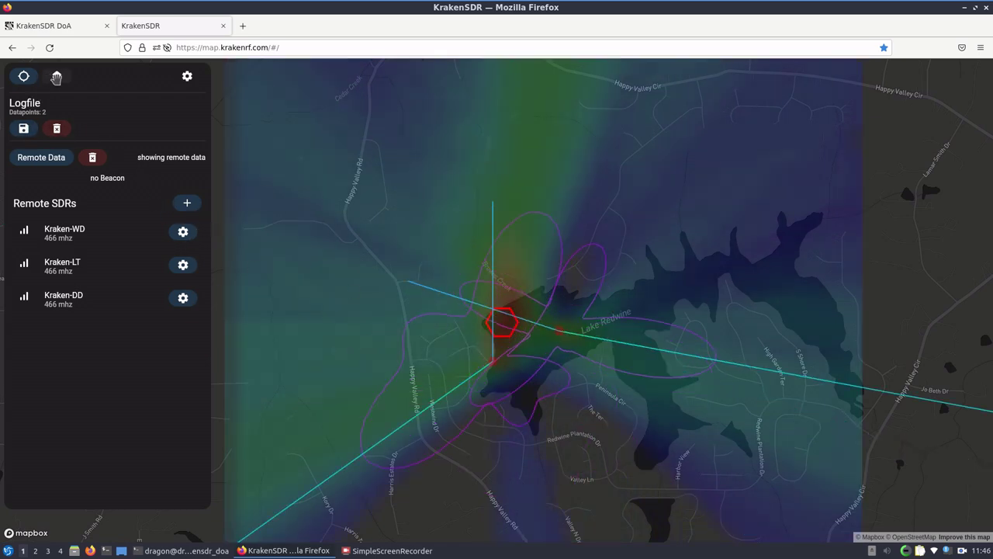
- Change Heatmap Resolution to 75, save, and recalculate the remote heatmap
{"action": "left_click", "coordinate": [187, 76]}
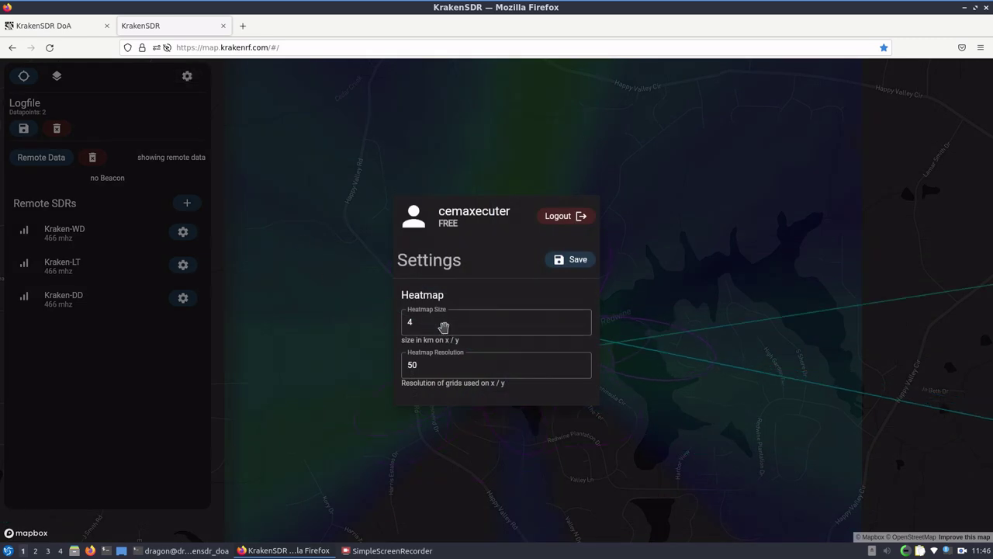
{"action": "left_click", "coordinate": [411, 365]}
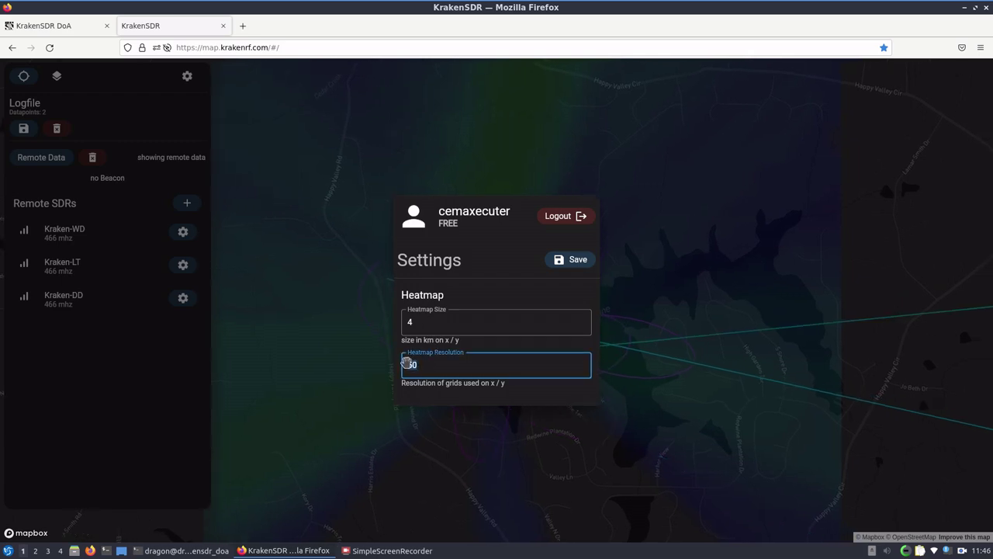
{"action": "type", "text": "7"}
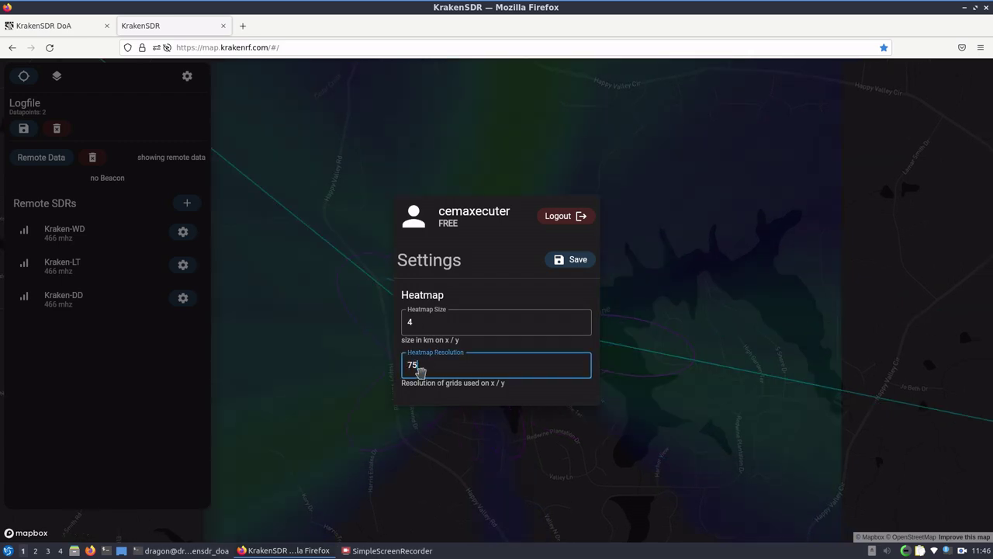
{"action": "type", "text": "5"}
{"action": "left_click", "coordinate": [572, 259]}
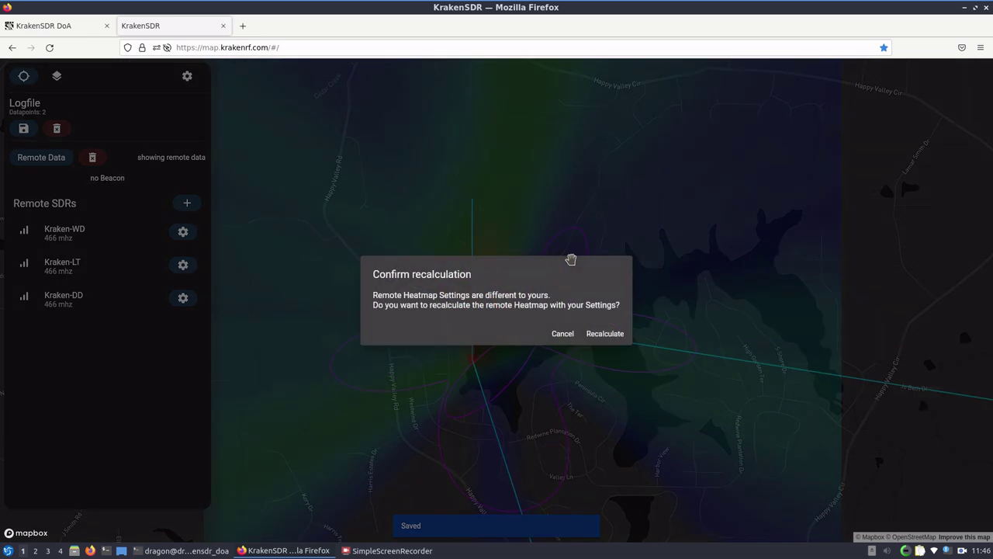
{"action": "left_click", "coordinate": [609, 330]}
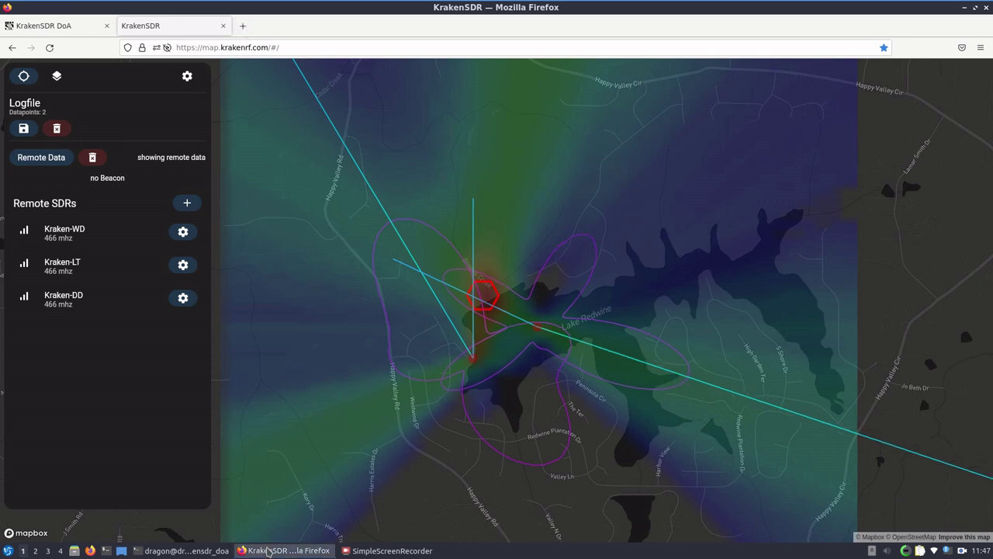
- Set the DoA data format to DF Aggregator, save and apply the configuration, and reload
{"action": "left_click", "coordinate": [270, 551]}
{"action": "left_click", "coordinate": [270, 550]}
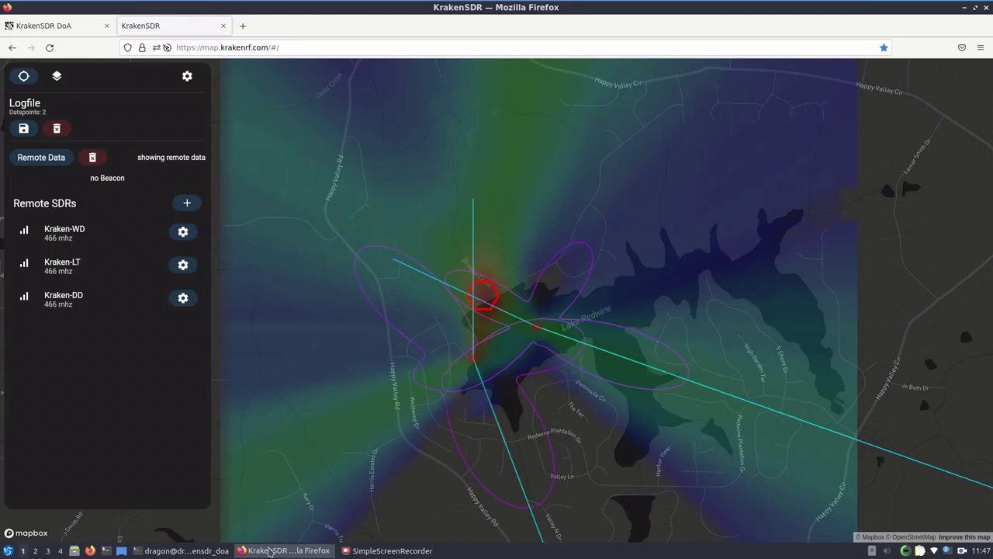
{"action": "left_click", "coordinate": [270, 550]}
{"action": "left_click", "coordinate": [270, 550]}
{"action": "left_click", "coordinate": [34, 26]}
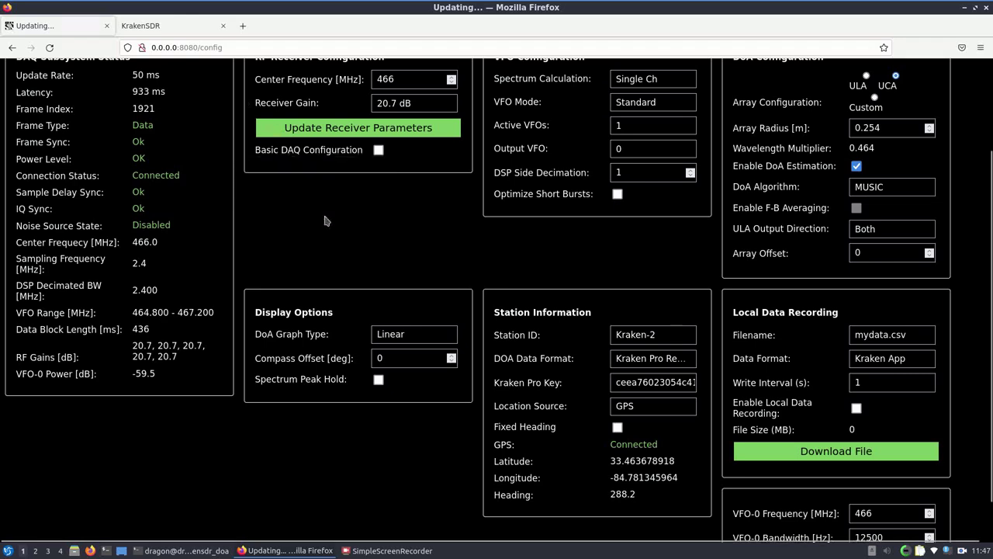
{"action": "left_click", "coordinate": [652, 358]}
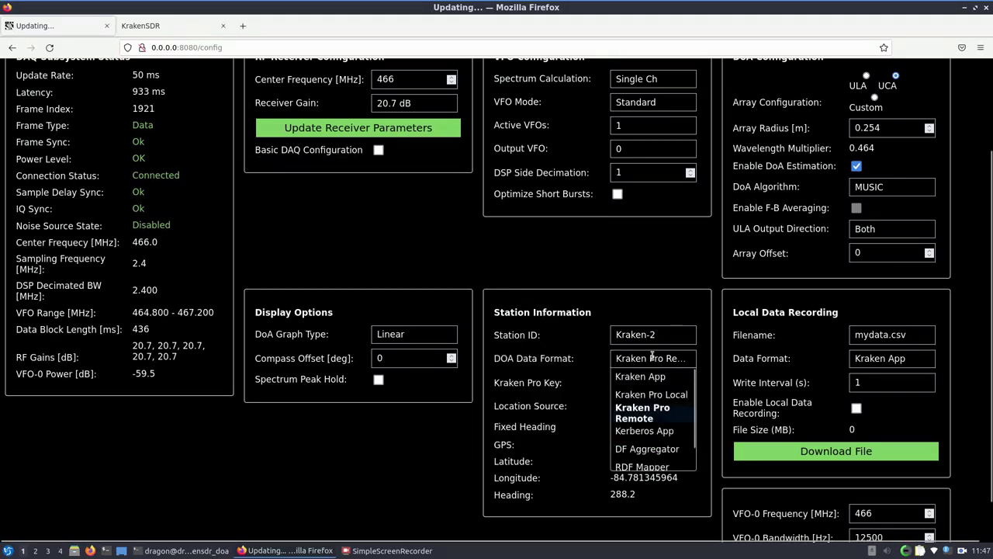
{"action": "left_click", "coordinate": [642, 449]}
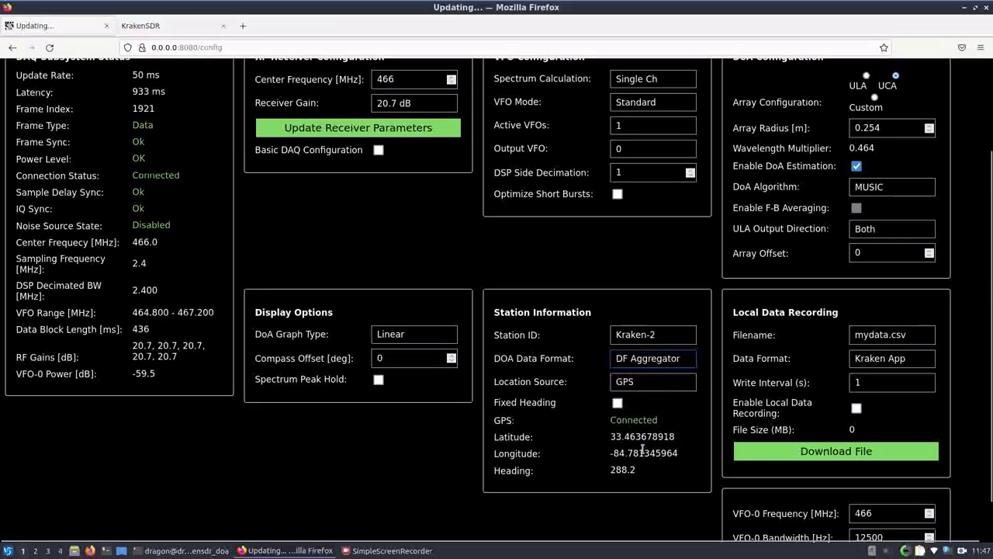
{"action": "scroll", "coordinate": [554, 287], "scroll_direction": "up", "scroll_amount": 3}
{"action": "scroll", "coordinate": [554, 272], "scroll_direction": "up", "scroll_amount": 1}
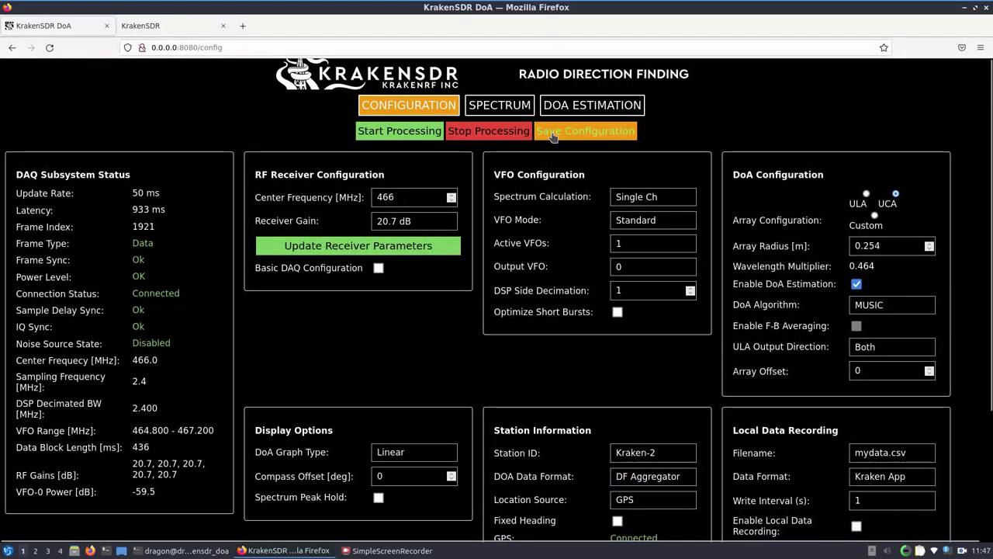
{"action": "left_click", "coordinate": [456, 242]}
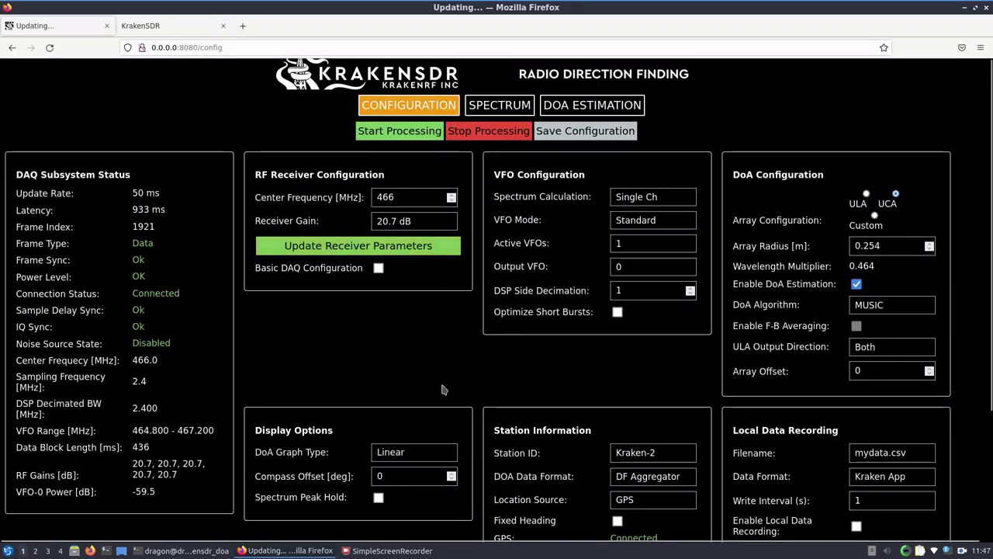
{"action": "scroll", "coordinate": [527, 383], "scroll_direction": "down", "scroll_amount": 4}
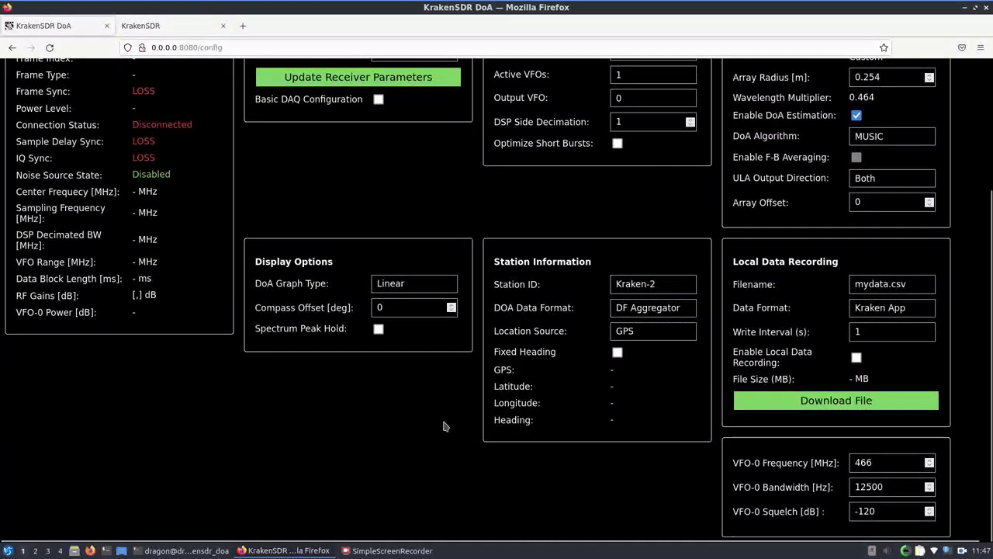
{"action": "scroll", "coordinate": [446, 423], "scroll_direction": "up", "scroll_amount": 1}
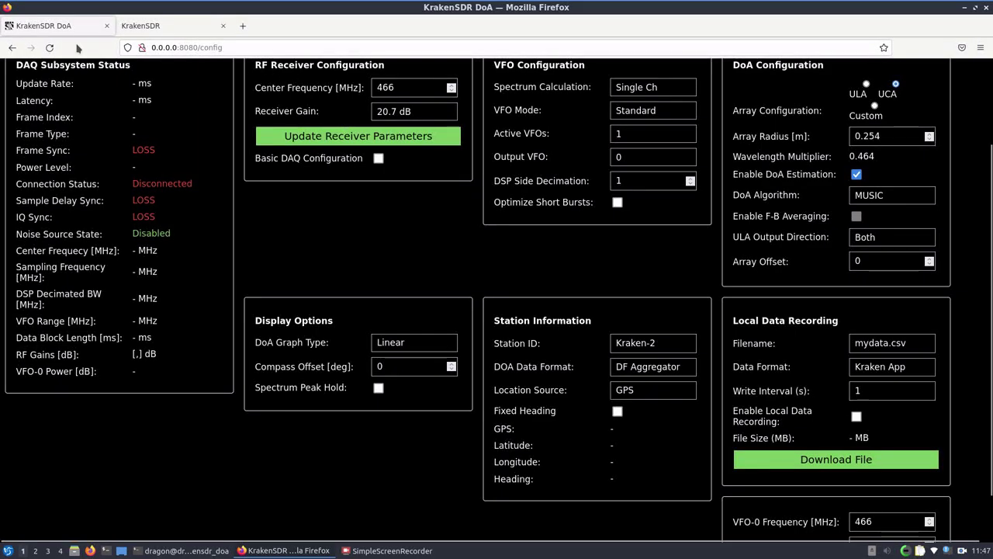
{"action": "left_click", "coordinate": [50, 48]}
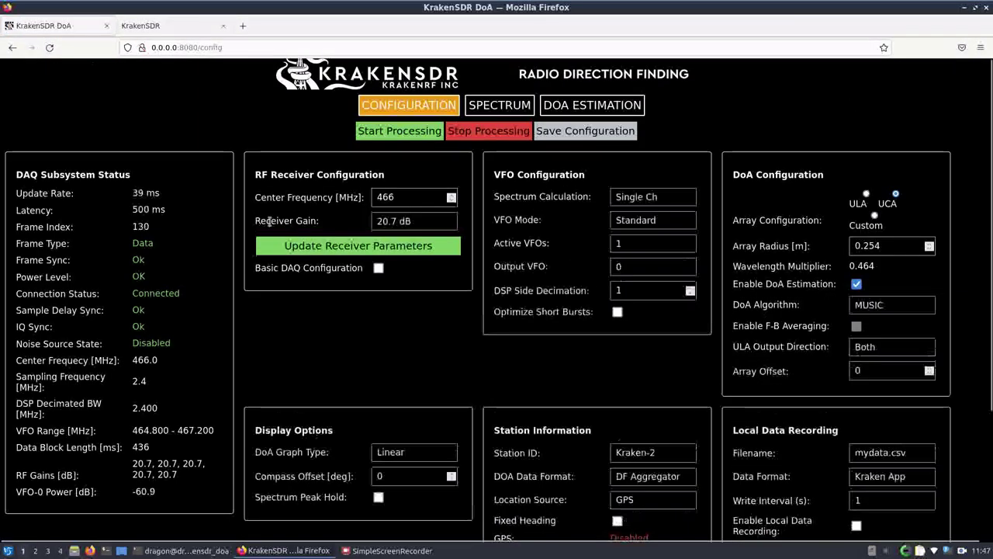
- Switch the location source to Static and back to GPS, then reload the configuration page
{"action": "scroll", "coordinate": [319, 262], "scroll_direction": "down", "scroll_amount": 3}
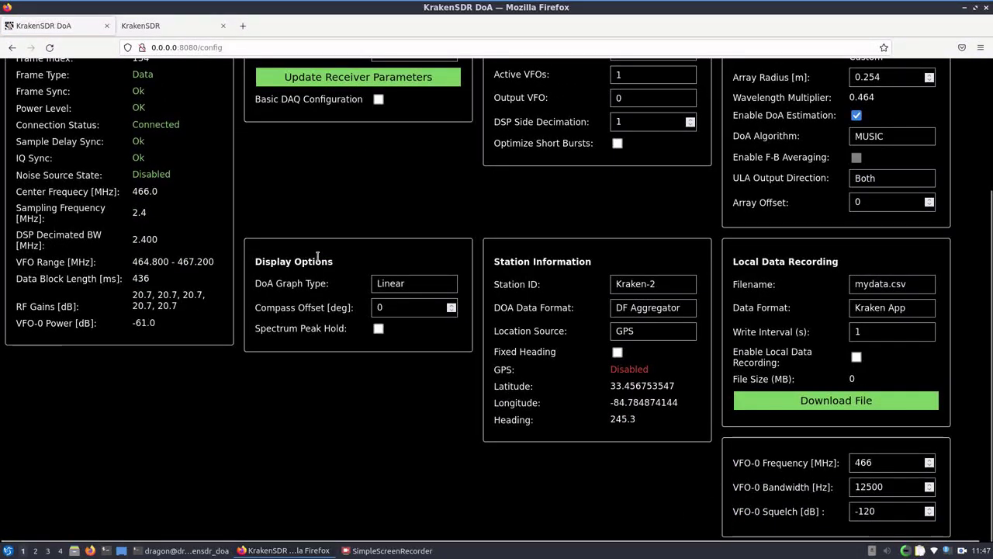
{"action": "left_click", "coordinate": [623, 329]}
{"action": "left_click", "coordinate": [635, 367]}
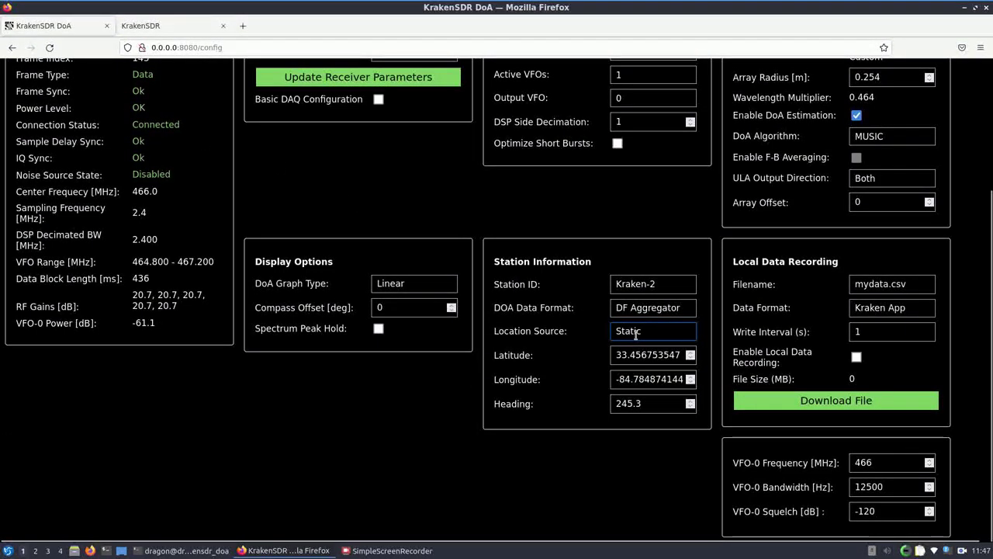
{"action": "left_click", "coordinate": [637, 332]}
{"action": "left_click", "coordinate": [641, 392]}
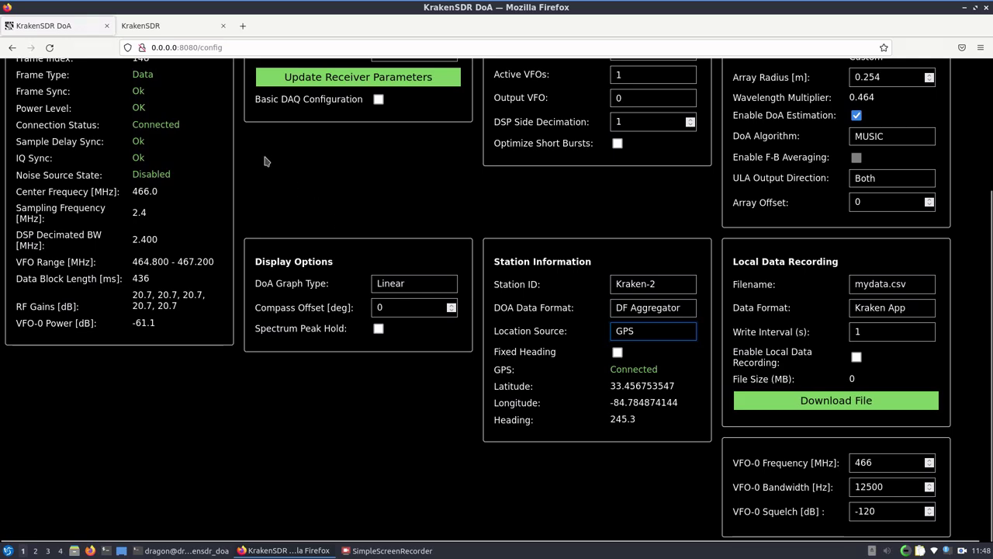
{"action": "left_click", "coordinate": [49, 47]}
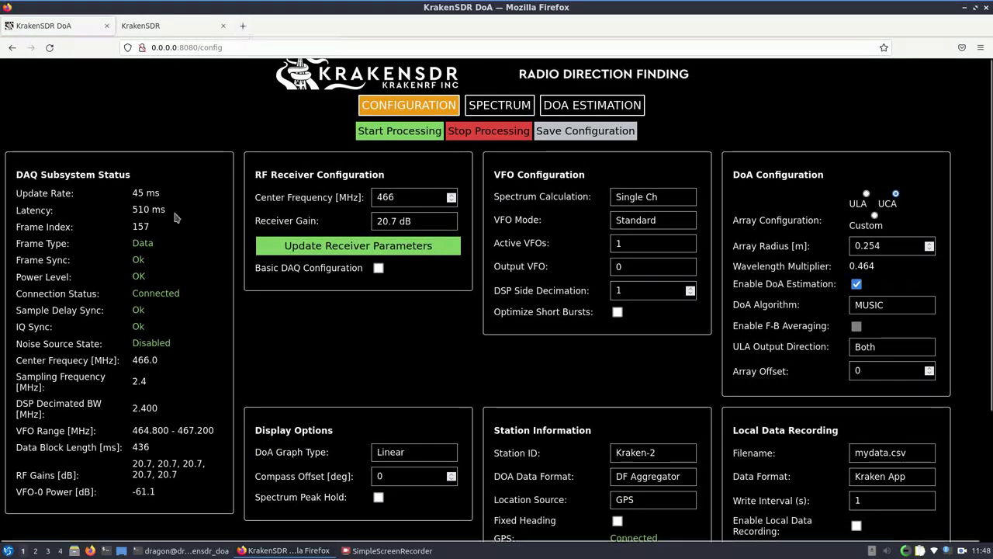
- In a new terminal, change into /usr/src/df-aggregator and list its files
{"action": "left_click", "coordinate": [106, 550]}
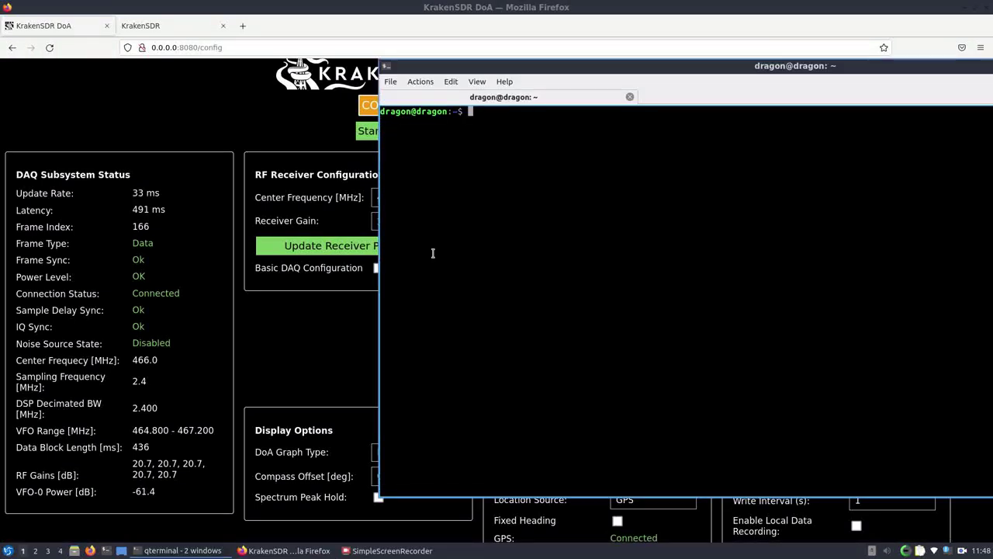
{"action": "type", "text": "cd /usr/src/dfa"}
{"action": "key", "text": "BackSpace"}
{"action": "key", "text": "Tab"}
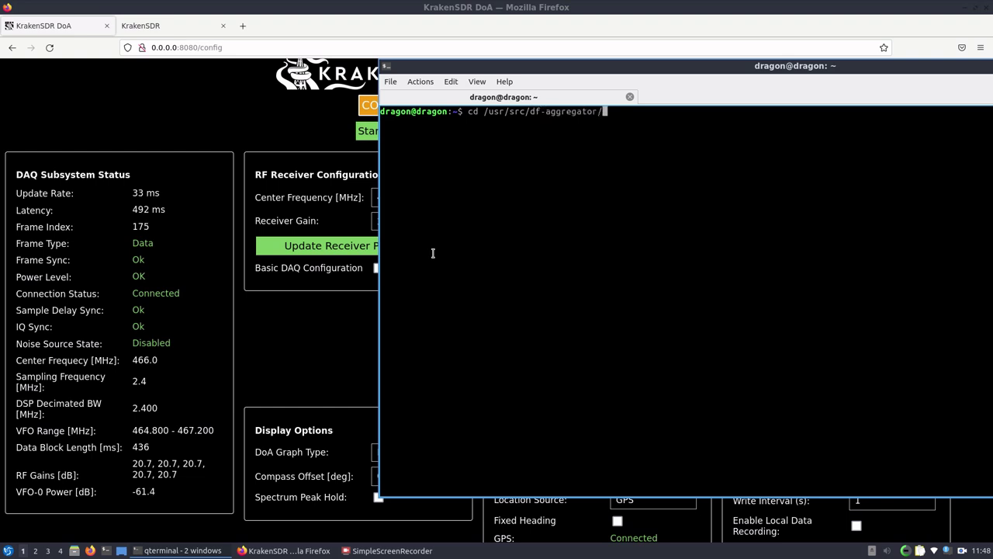
{"action": "key", "text": "Return"}
{"action": "type", "text": "ls"}
{"action": "key", "text": "Return"}
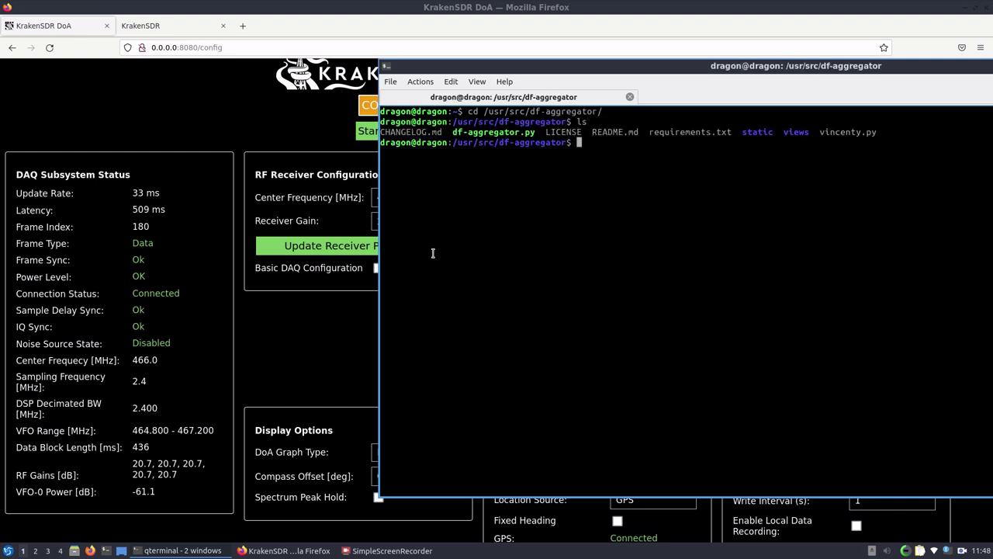
- Launch df-aggregator.py with -d /home/dragon/test -o --port 8090
{"action": "key", "text": "BackSpace"}
{"action": "key", "text": "BackSpace"}
{"action": "type", "text": "./d"}
{"action": "key", "text": "Tab"}
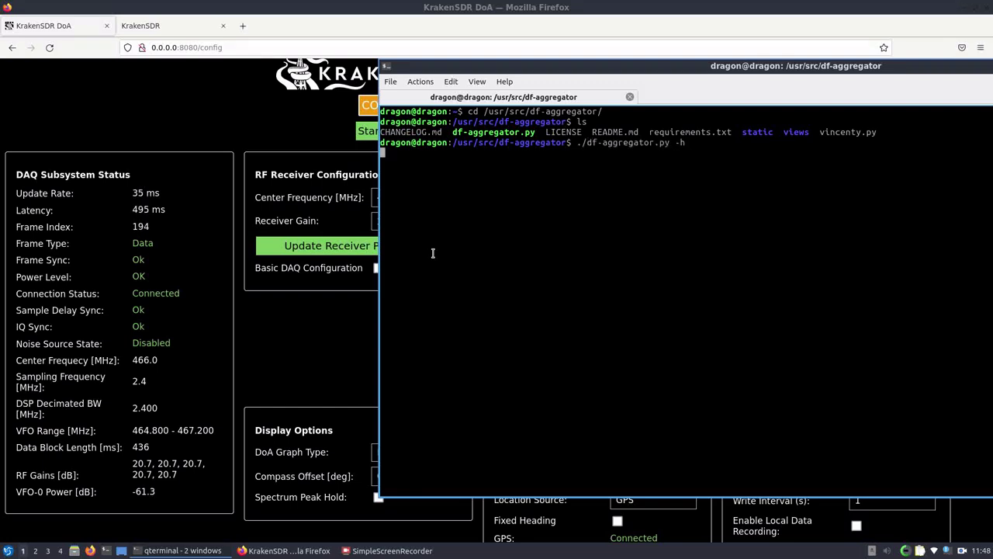
{"action": "key", "text": "Up"}
{"action": "key", "text": "BackSpace"}
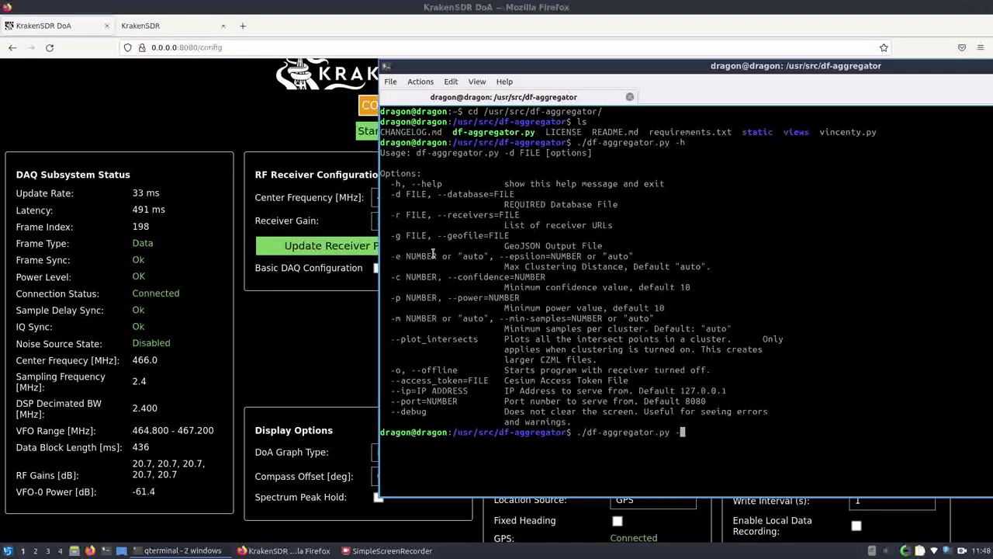
{"action": "type", "text": "d "}
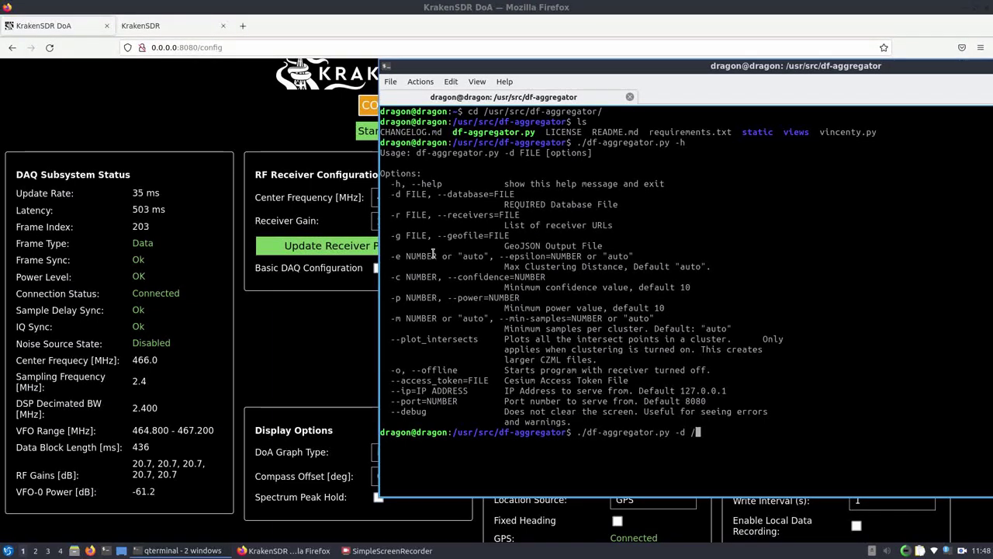
{"action": "type", "text": "/home/dr"}
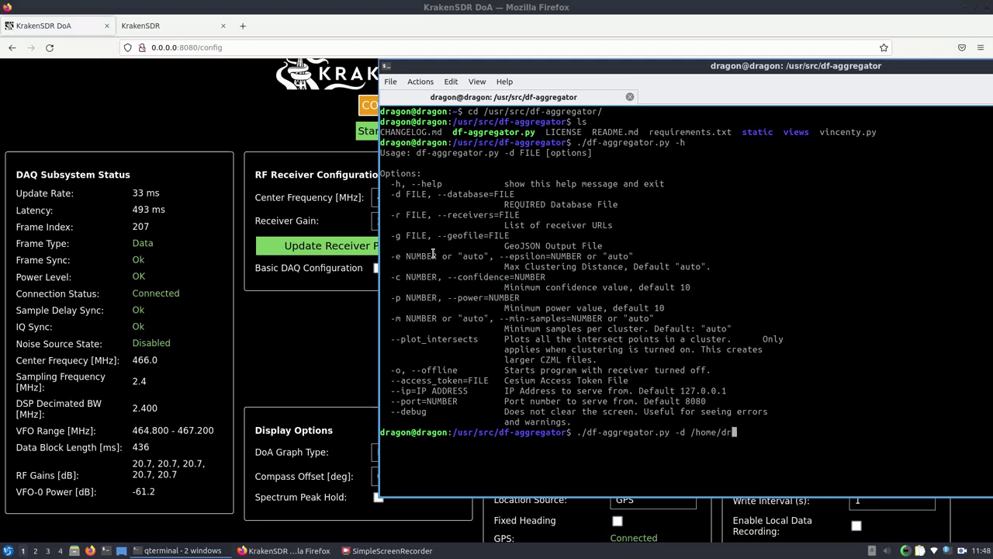
{"action": "type", "text": "agon/test -o"}
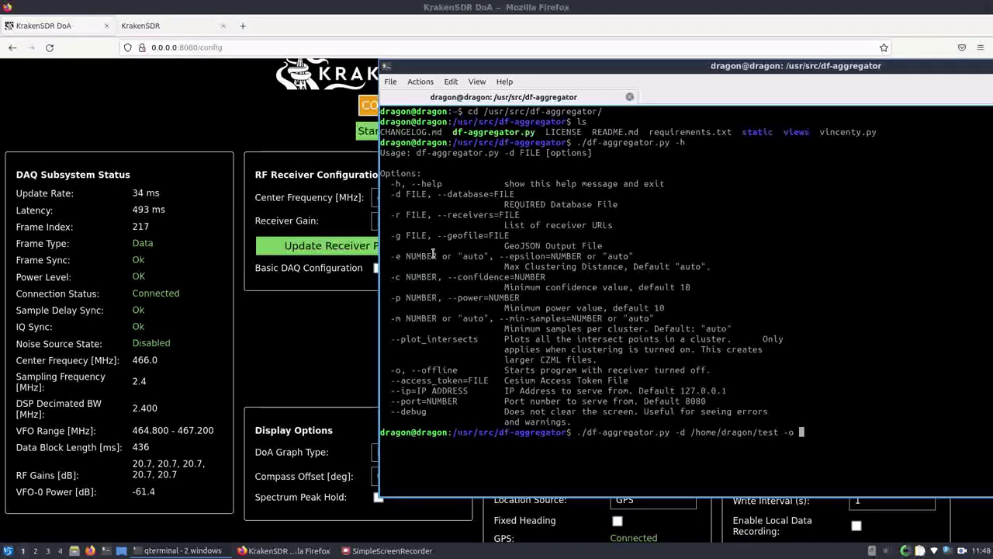
{"action": "type", "text": " --po"}
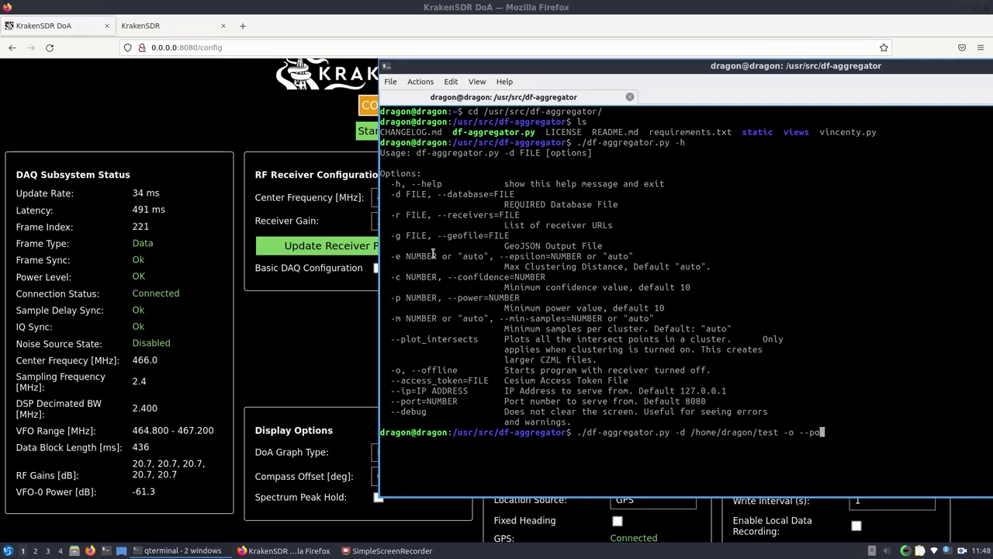
{"action": "type", "text": "rt 8090"}
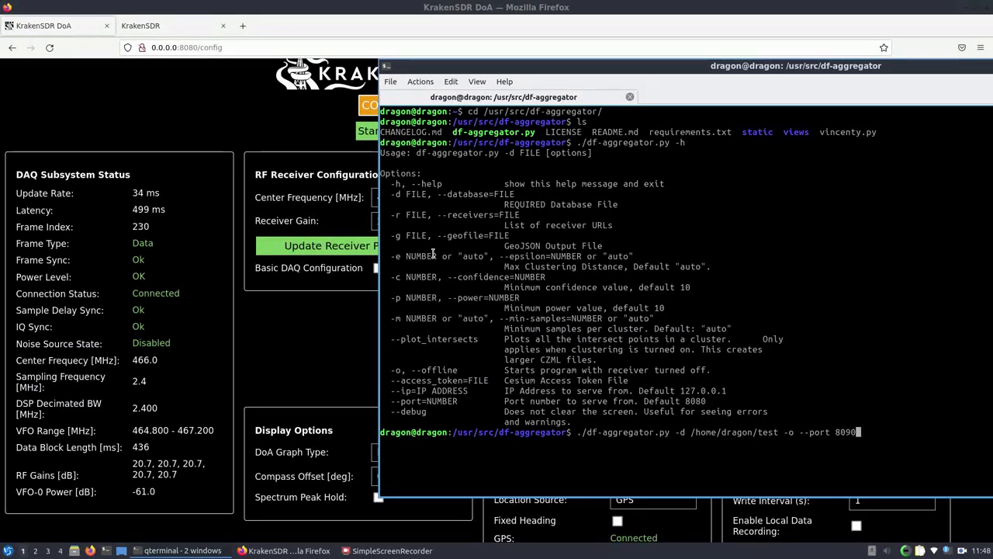
{"action": "key", "text": "Return"}
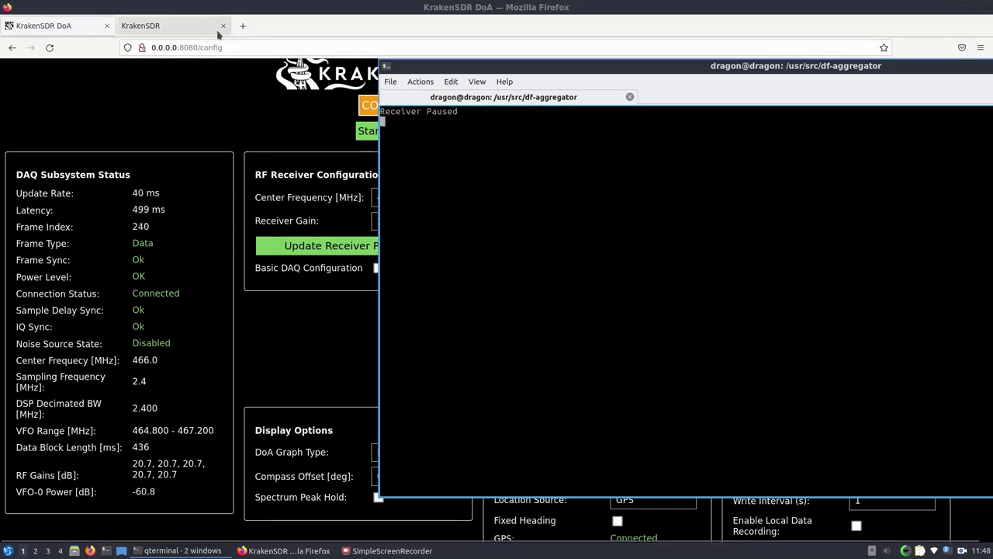
- In a new tab, load 0.0.0.0:8080, then change the address to 0.0.0.0:8090
{"action": "left_click", "coordinate": [243, 25]}
{"action": "left_click", "coordinate": [235, 47]}
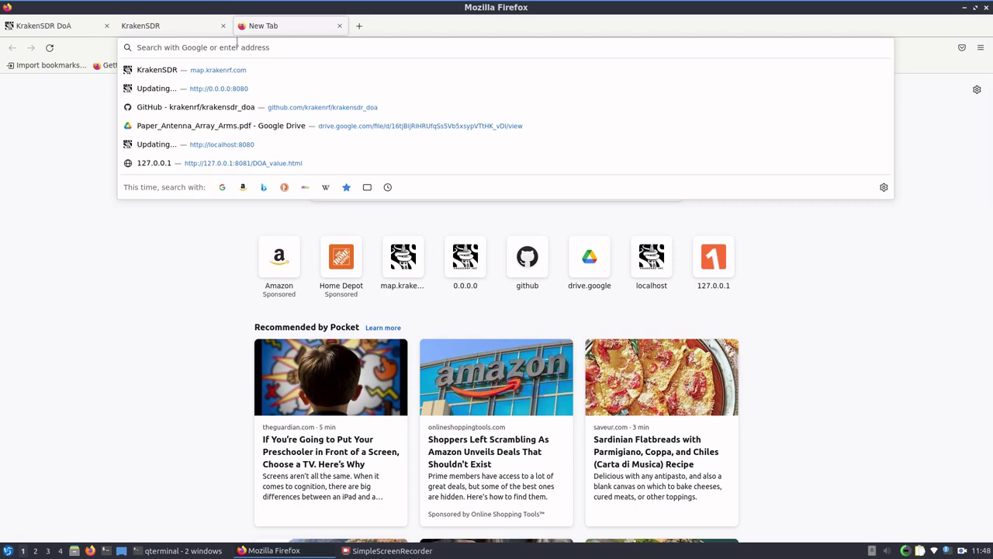
{"action": "left_click", "coordinate": [222, 90]}
{"action": "left_click", "coordinate": [204, 51]}
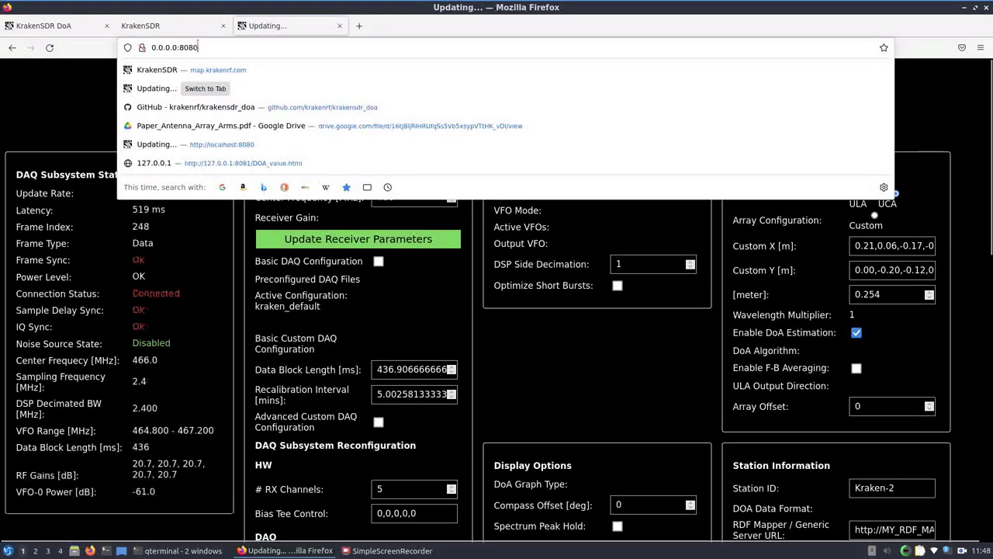
{"action": "left_click_drag", "start_coordinate": [193, 51], "coordinate": [231, 54]}
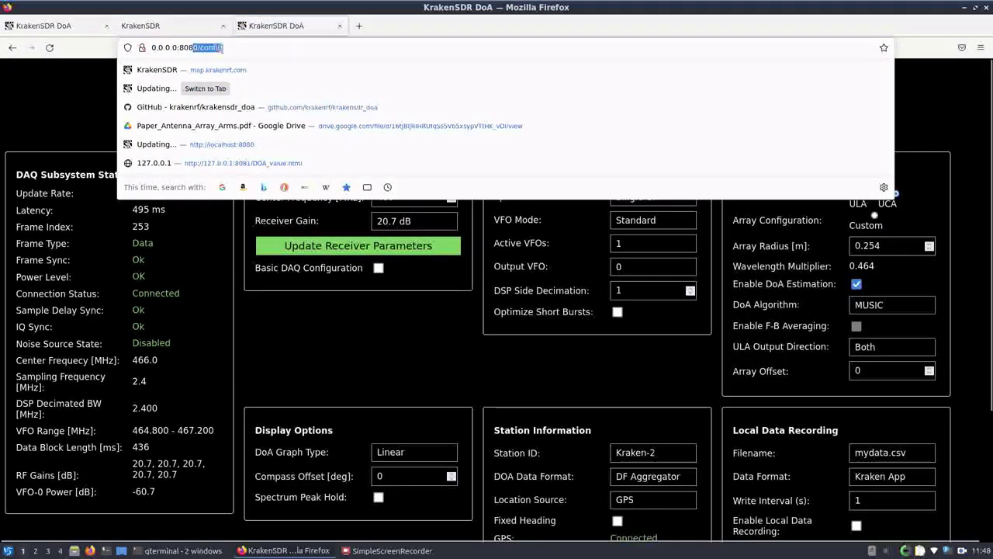
{"action": "key", "text": "BackSpace"}
{"action": "key", "text": "BackSpace"}
{"action": "key", "text": "BackSpace"}
{"action": "type", "text": "090"}
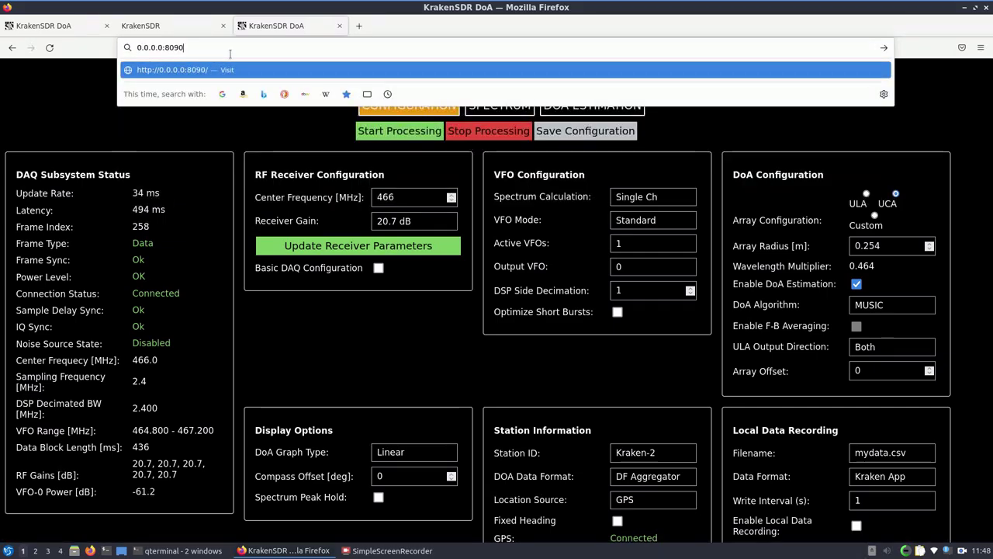
{"action": "key", "text": "Return"}
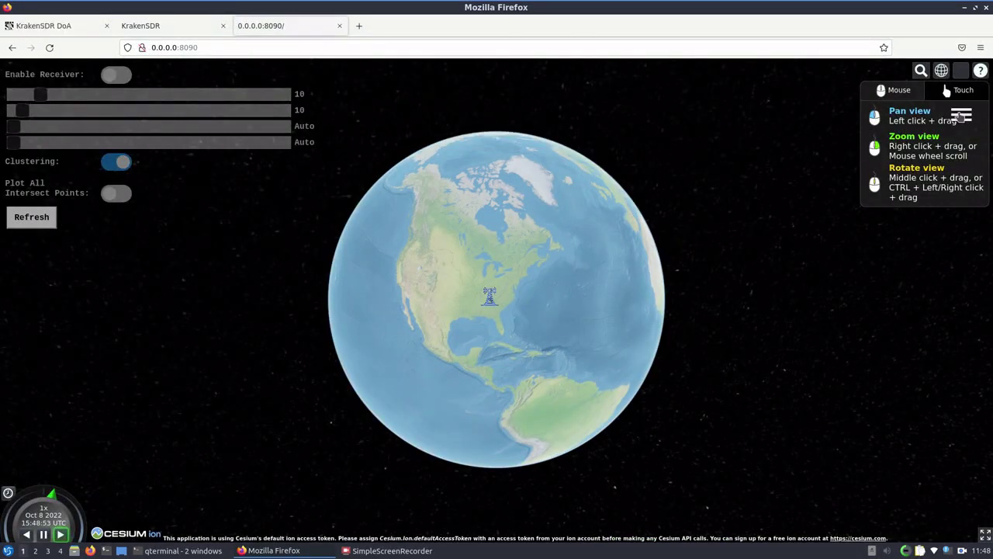
- Turn on Enable Receiver and zoom the globe onto the receiver in the southeastern US
{"action": "left_click", "coordinate": [961, 115]}
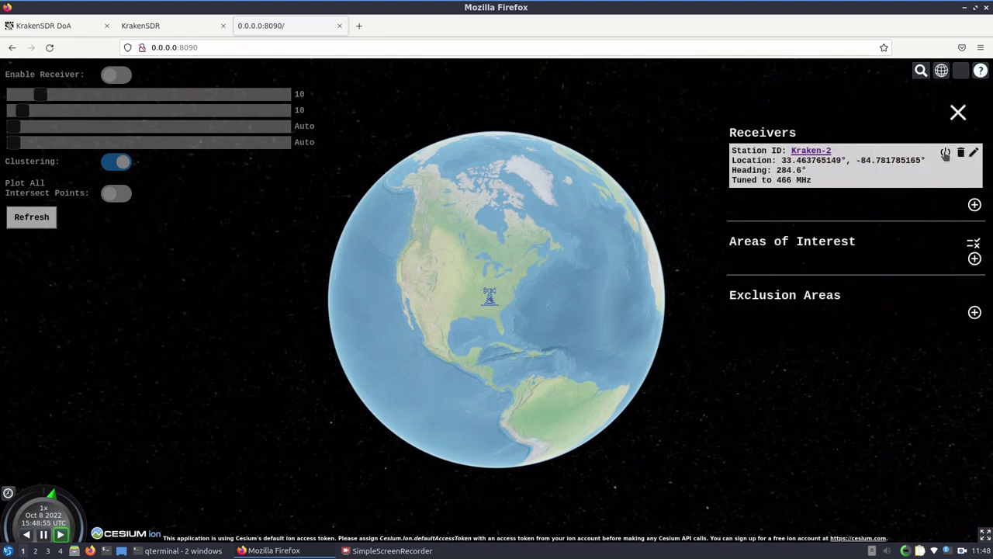
{"action": "left_click", "coordinate": [975, 153]}
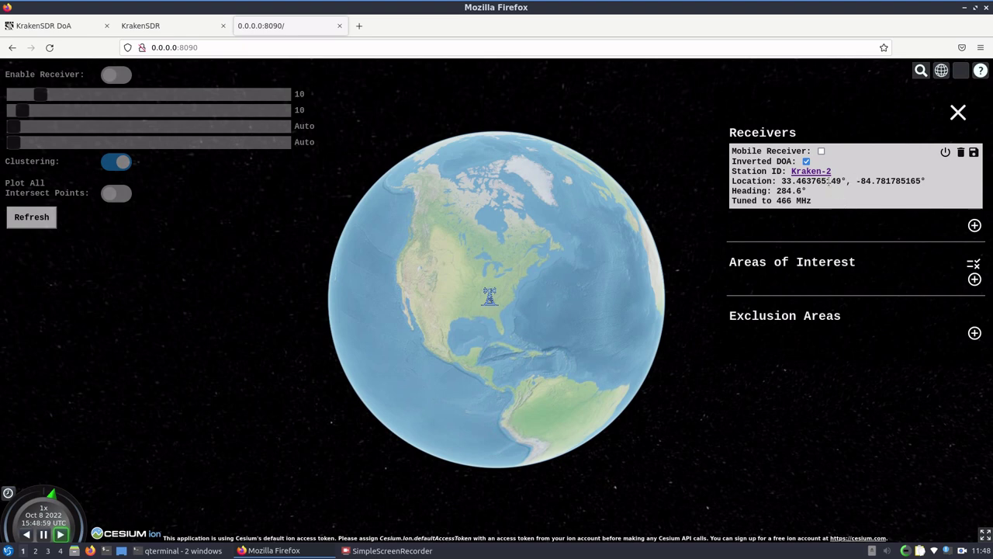
{"action": "left_click", "coordinate": [945, 153]}
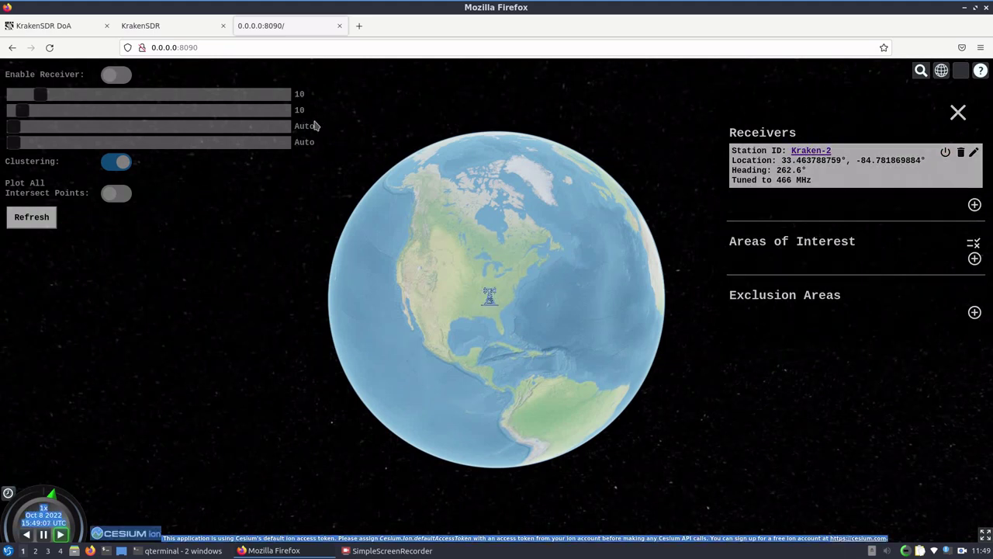
{"action": "left_click", "coordinate": [112, 75]}
{"action": "left_click", "coordinate": [959, 114]}
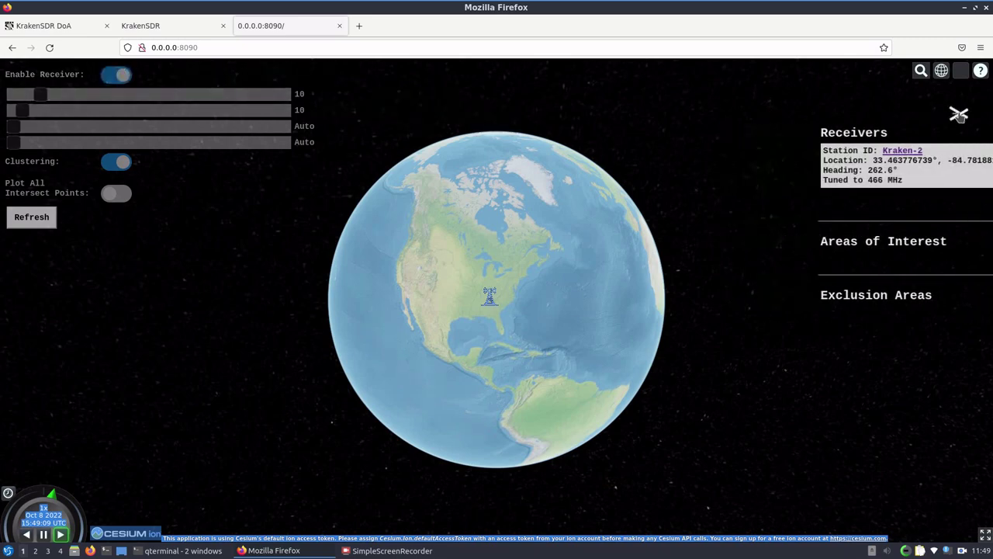
{"action": "double_click", "coordinate": [490, 296]}
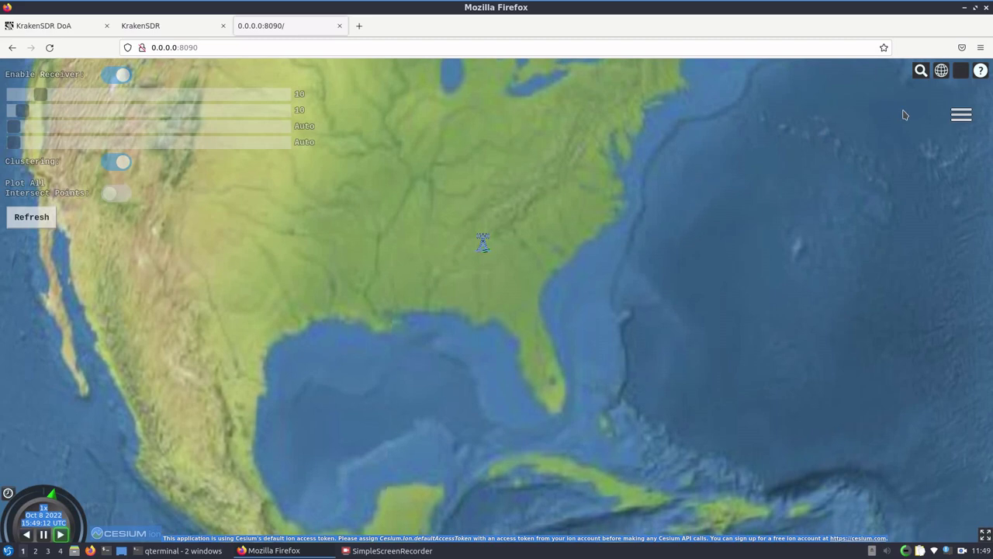
- Mark Kraken-2 as a mobile receiver, save it, and close the receivers panel
{"action": "left_click", "coordinate": [962, 114]}
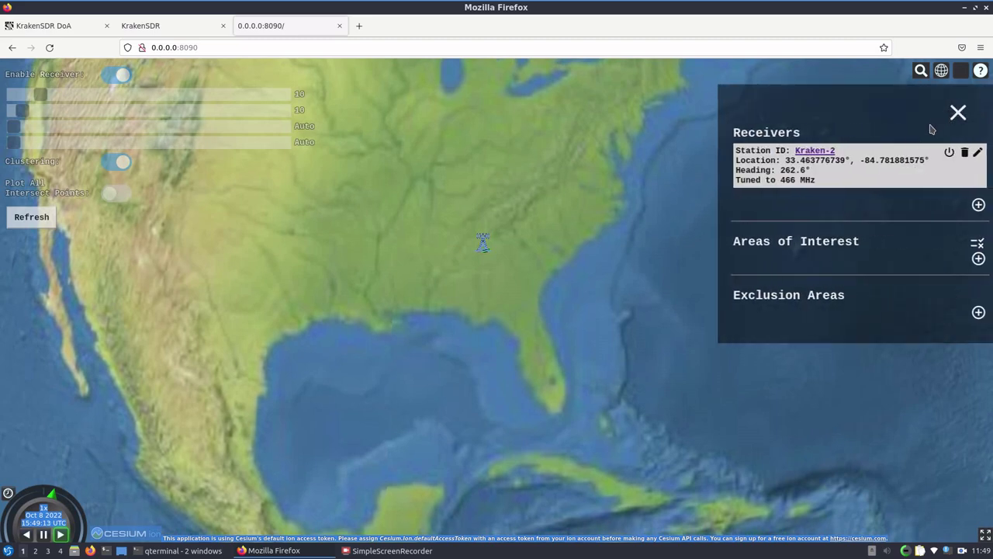
{"action": "left_click", "coordinate": [973, 154]}
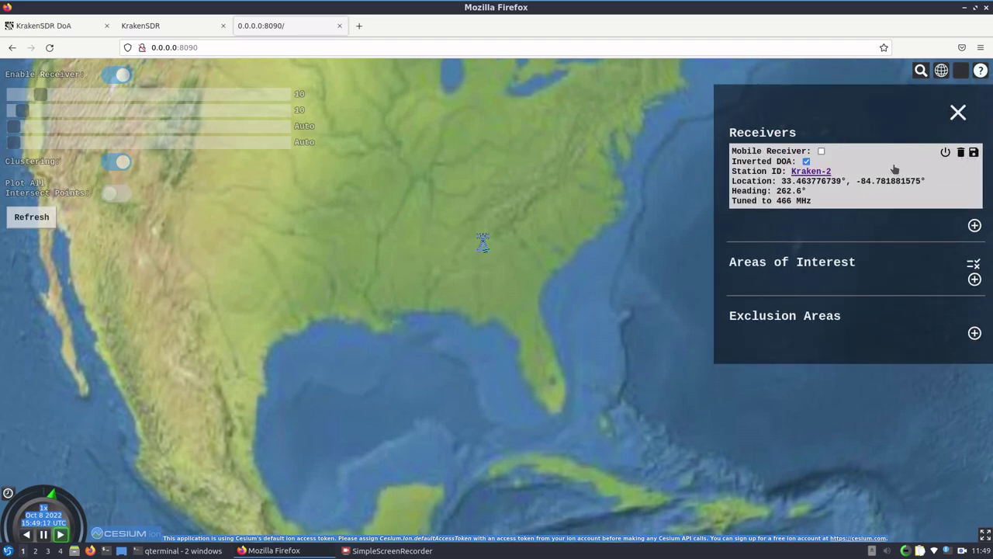
{"action": "left_click", "coordinate": [822, 151]}
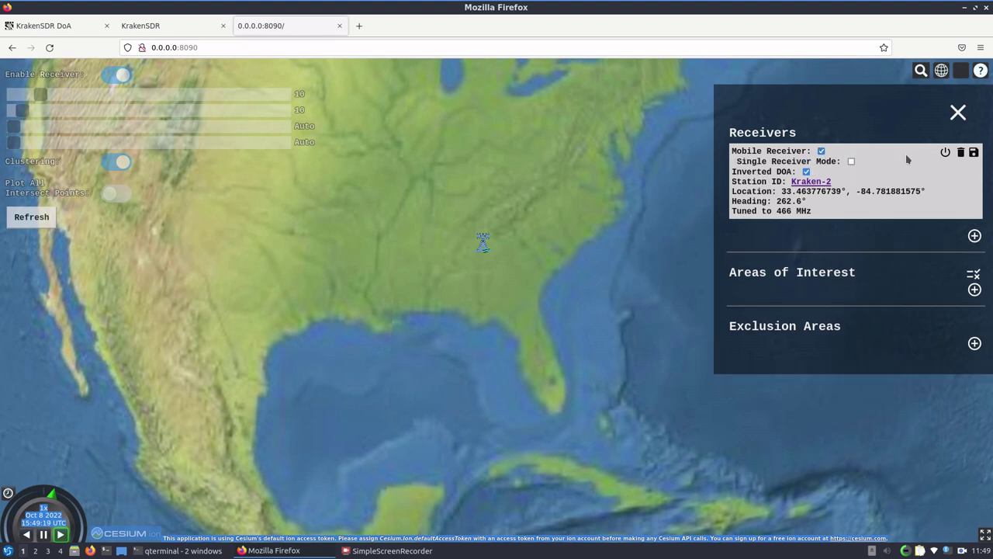
{"action": "left_click", "coordinate": [974, 154]}
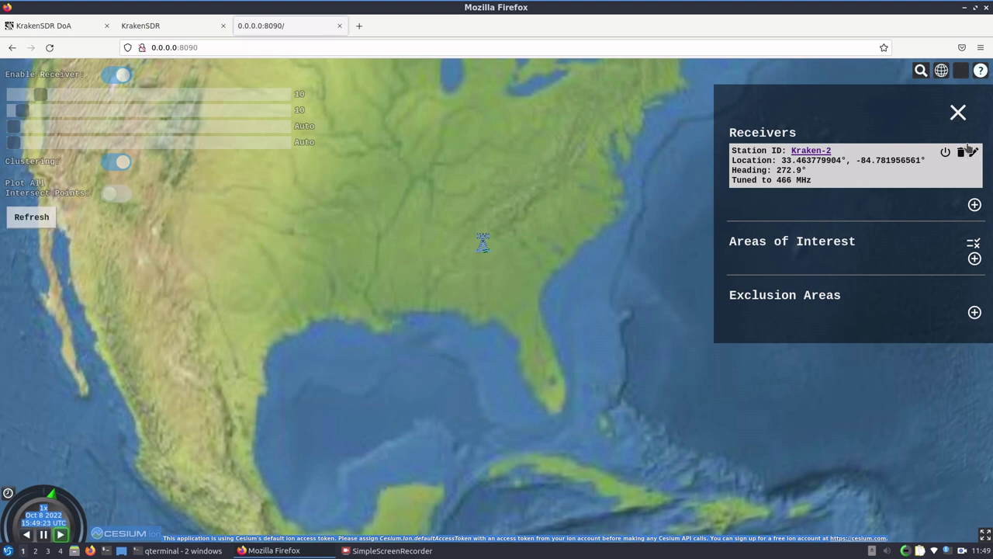
{"action": "left_click", "coordinate": [958, 113]}
- Zoom in, switch the base map to ESRI World Imagery, and turn on Plot All Intersect Points
{"action": "scroll", "coordinate": [460, 252], "scroll_direction": "up", "scroll_amount": 10}
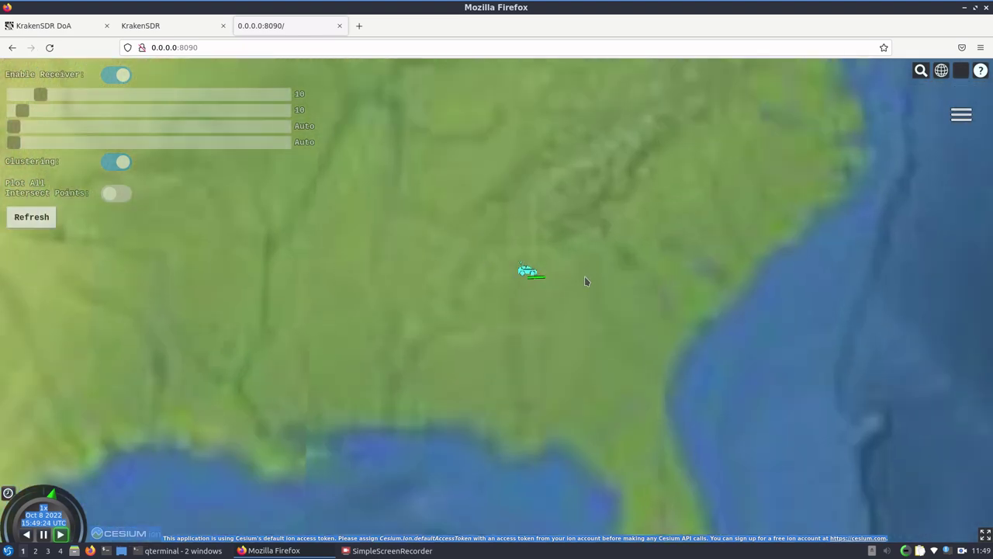
{"action": "scroll", "coordinate": [557, 281], "scroll_direction": "up", "scroll_amount": 5}
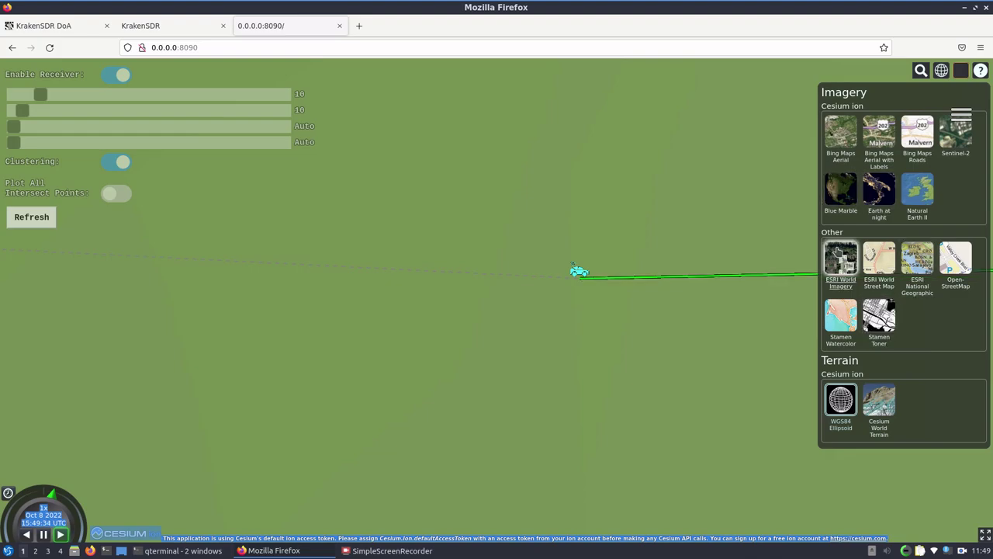
{"action": "left_click", "coordinate": [840, 256]}
{"action": "scroll", "coordinate": [652, 266], "scroll_direction": "up", "scroll_amount": 5}
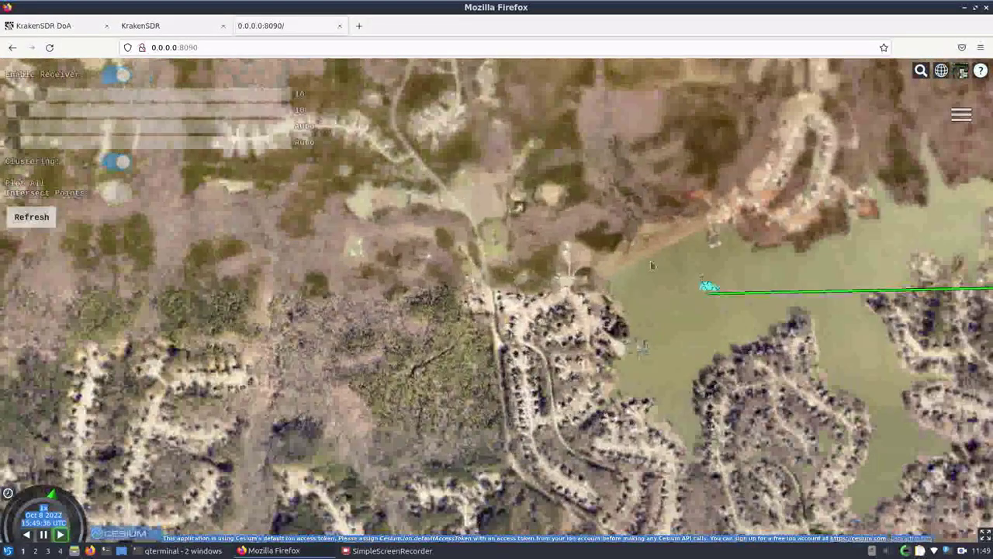
{"action": "scroll", "coordinate": [651, 266], "scroll_direction": "up", "scroll_amount": 5}
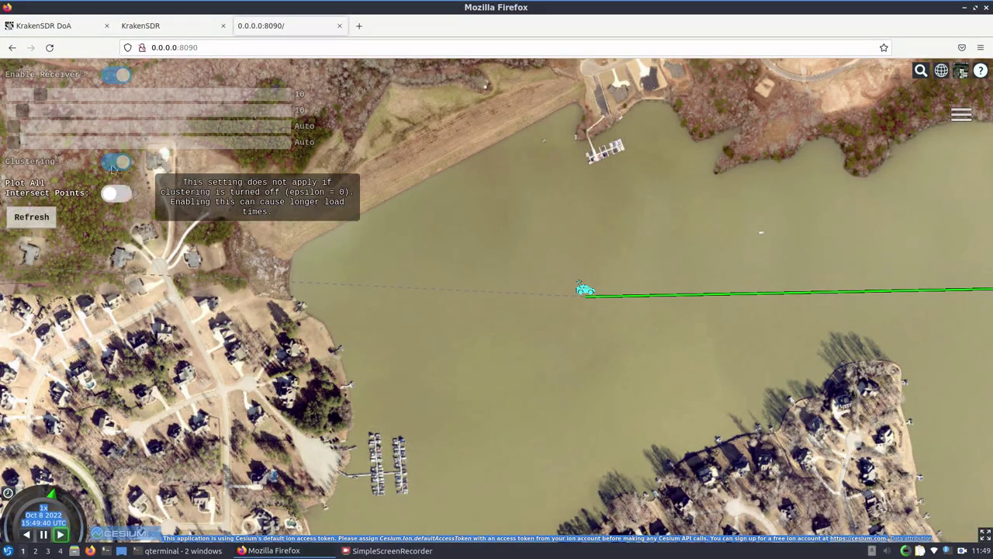
{"action": "left_click", "coordinate": [118, 194]}
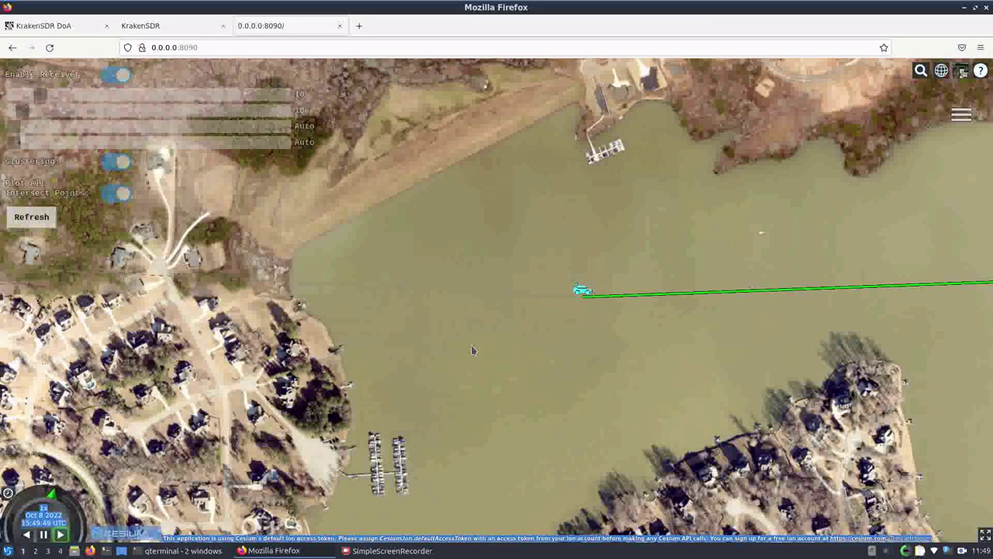
- Reload the page, reselect satellite imagery, zoom to Lake Redwine, and open the receivers panel
{"action": "left_click", "coordinate": [49, 48]}
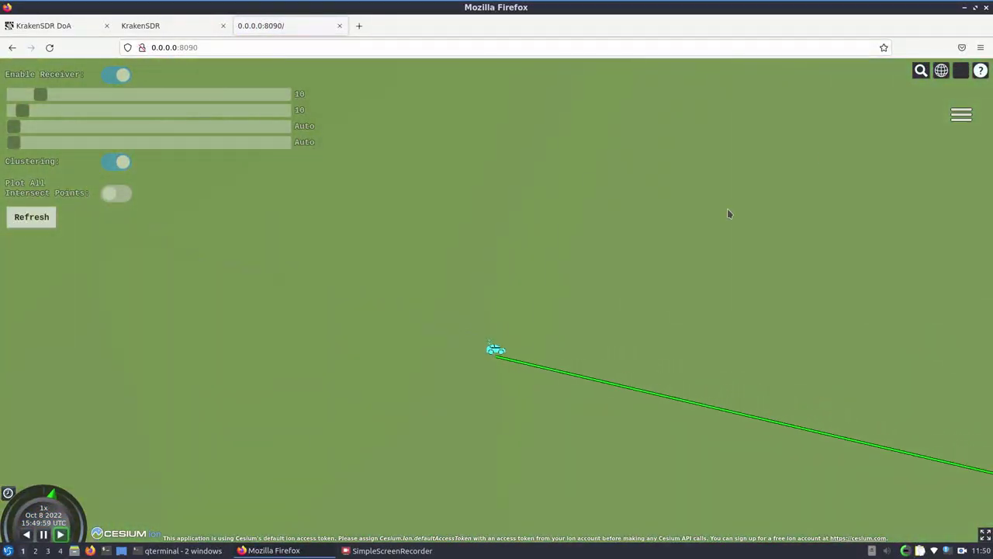
{"action": "left_click", "coordinate": [960, 70]}
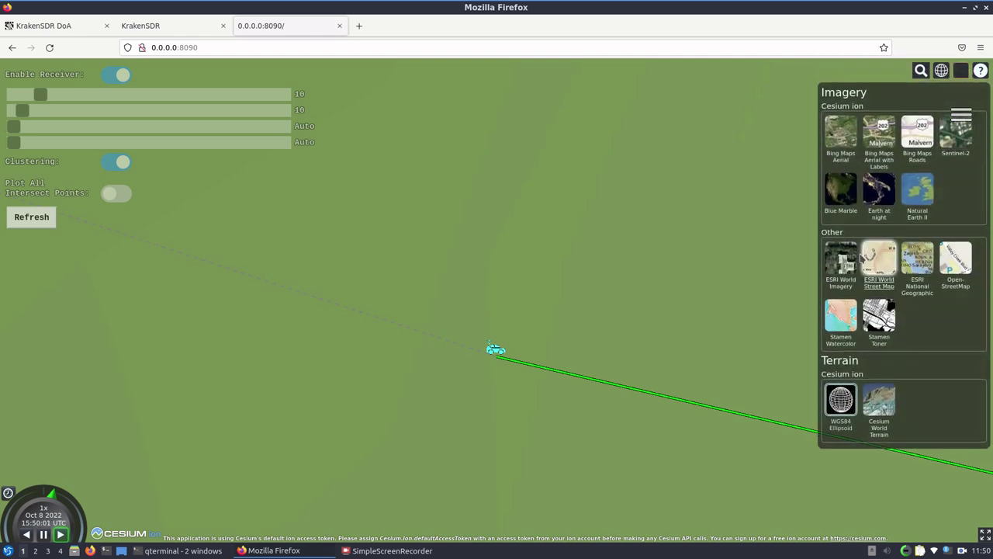
{"action": "left_click", "coordinate": [838, 261]}
{"action": "scroll", "coordinate": [546, 399], "scroll_direction": "down", "scroll_amount": 10}
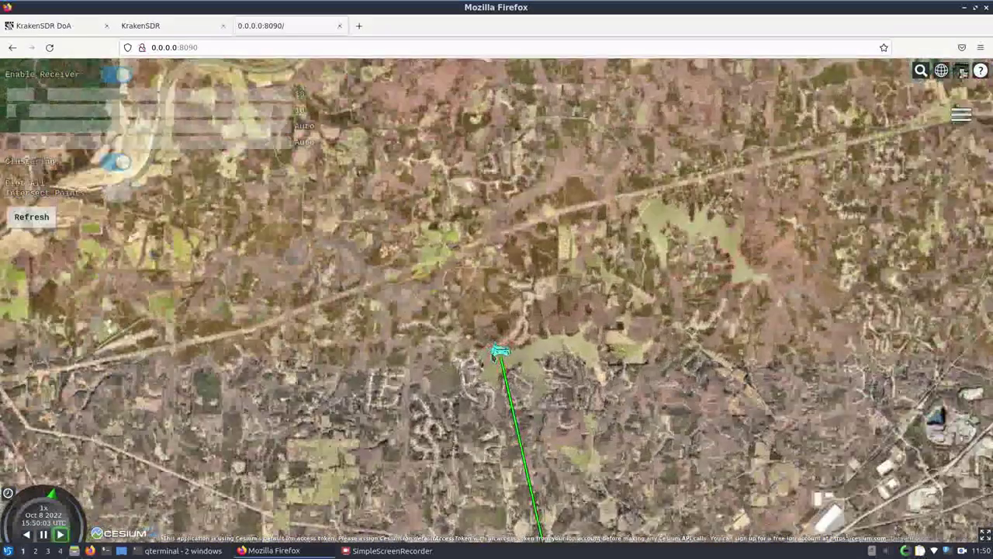
{"action": "scroll", "coordinate": [546, 399], "scroll_direction": "up", "scroll_amount": 8}
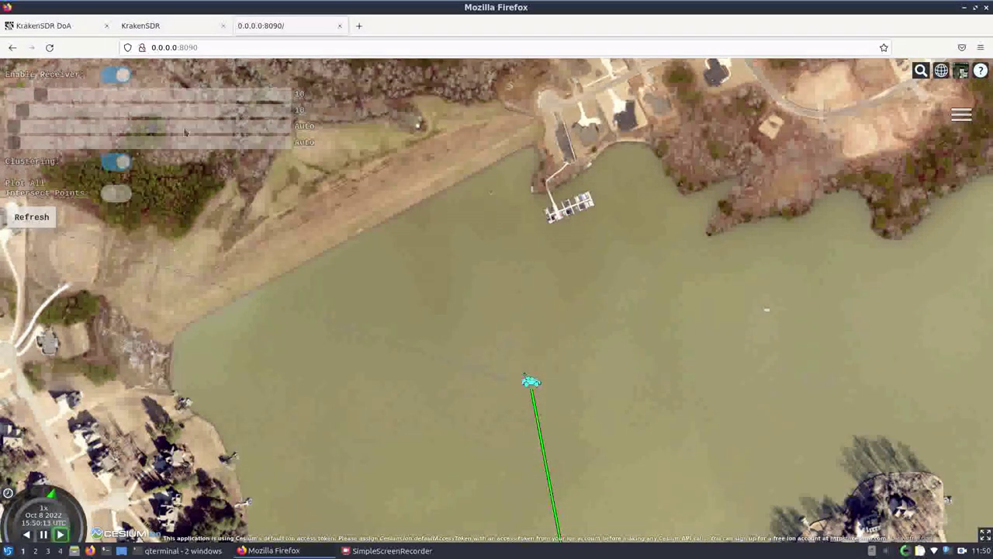
{"action": "left_click", "coordinate": [962, 114]}
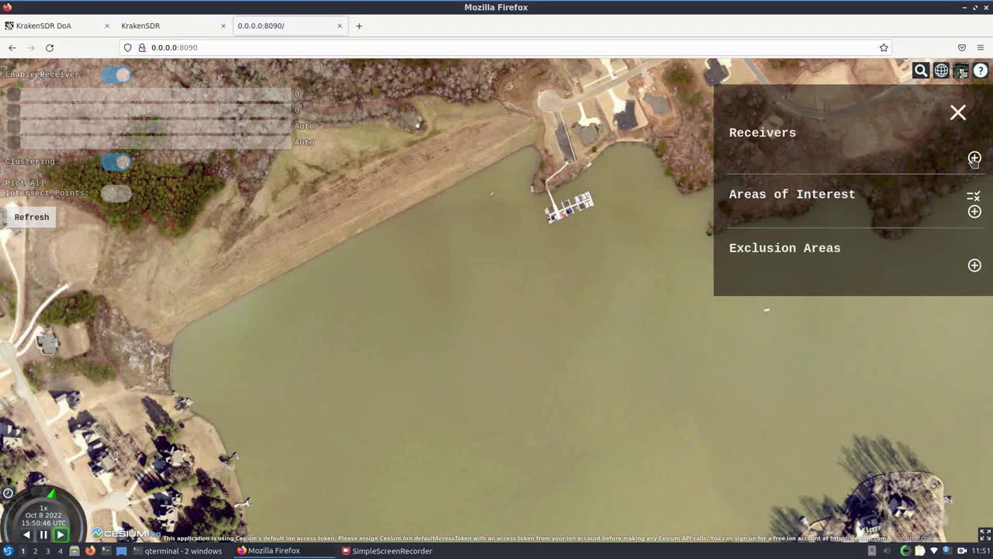
{"action": "left_click", "coordinate": [975, 159]}
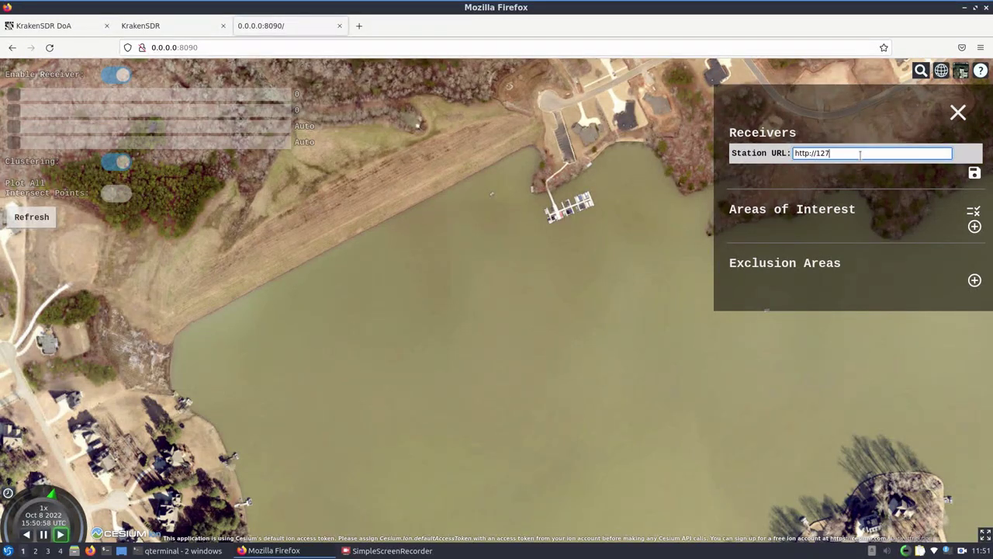
{"action": "type", "text": ".0.0.1/DoA_"}
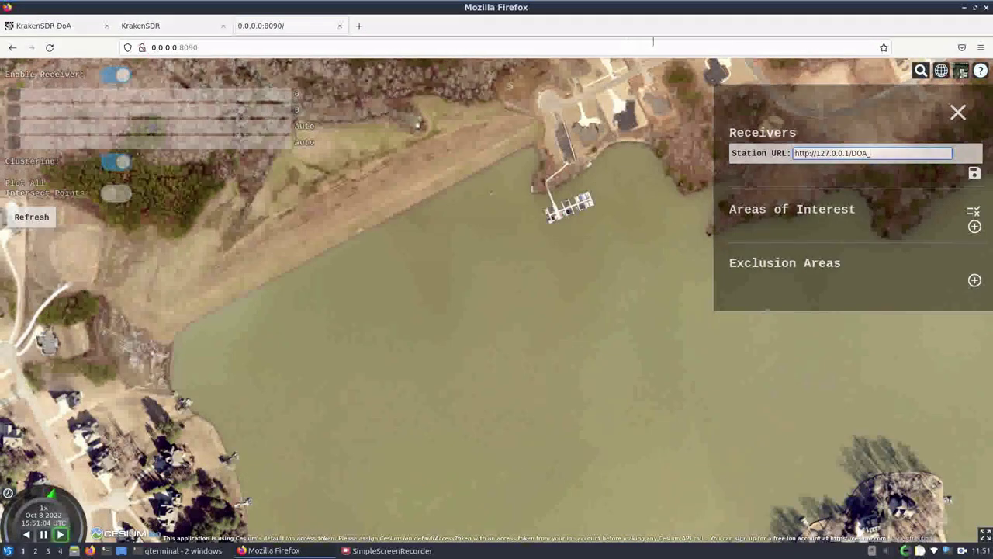
{"action": "left_click_drag", "start_coordinate": [870, 153], "coordinate": [822, 153]}
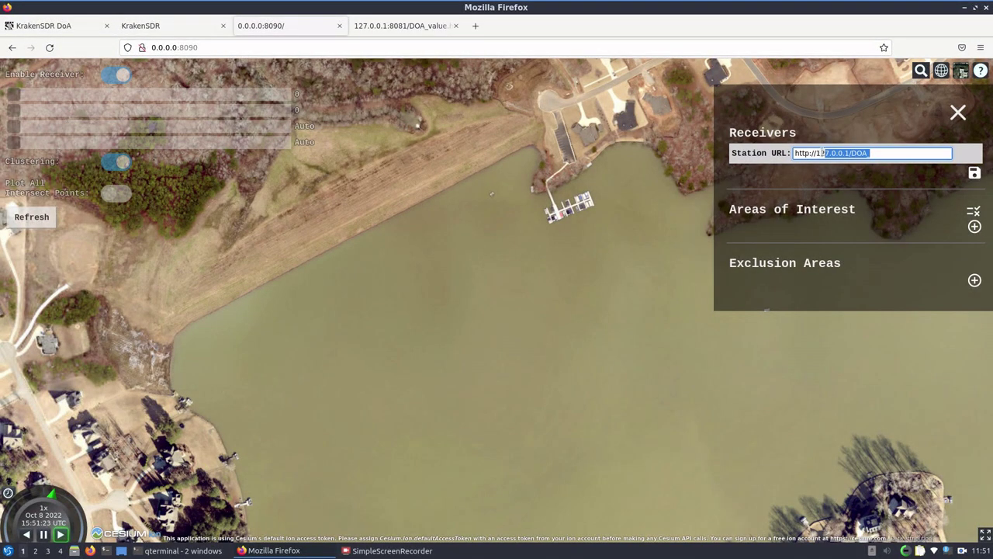
{"action": "right_click", "coordinate": [822, 153]}
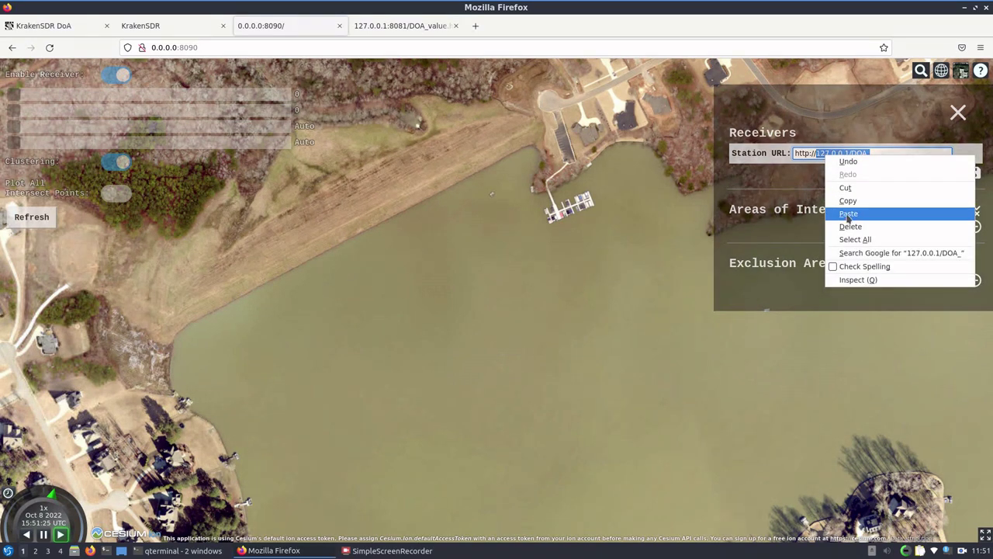
{"action": "left_click", "coordinate": [846, 212]}
{"action": "left_click_drag", "start_coordinate": [817, 153], "coordinate": [786, 152]}
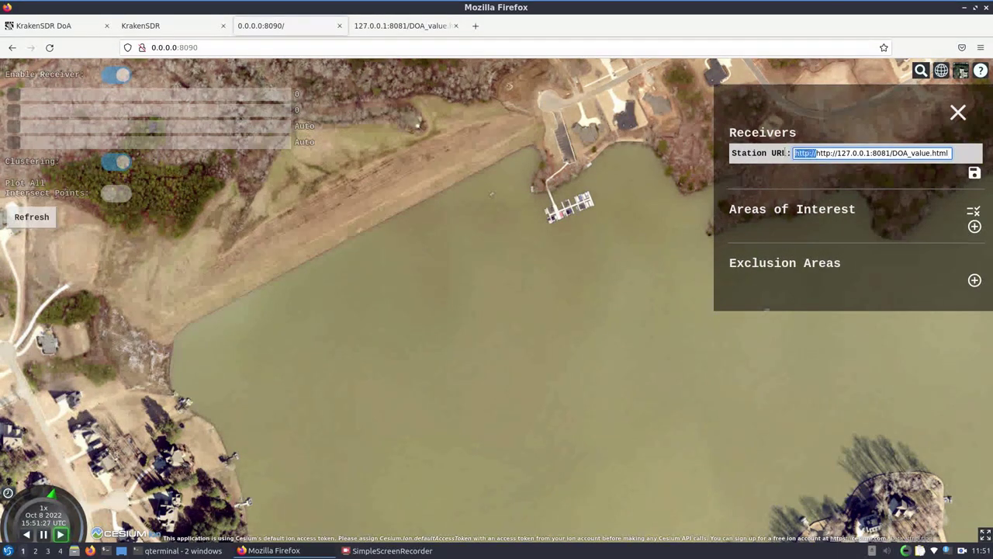
{"action": "key", "text": "BackSpace"}
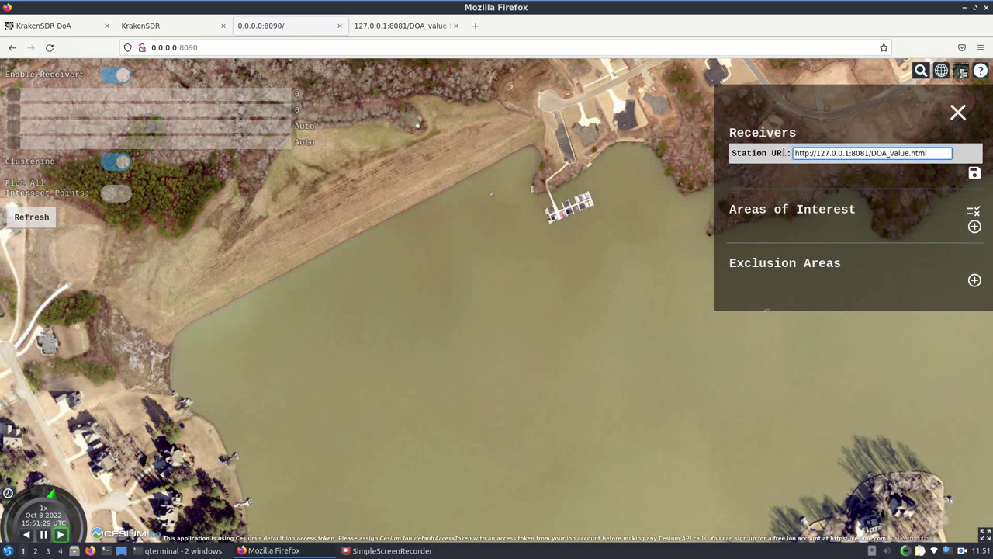
{"action": "left_click", "coordinate": [974, 174]}
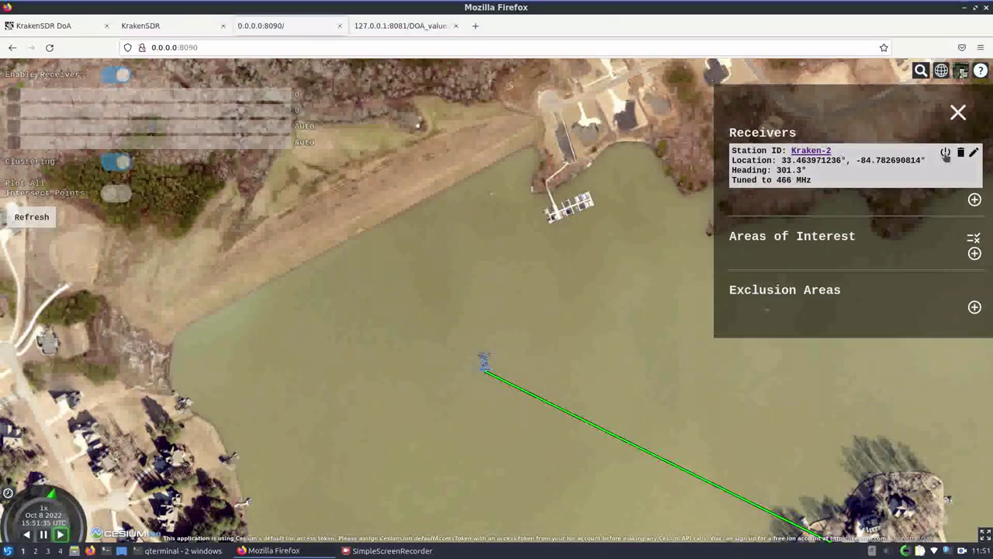
- Close the Receivers panel, switch Plot All Intersect Points on, then go to the KrakenSDR map tab
{"action": "left_click", "coordinate": [959, 112]}
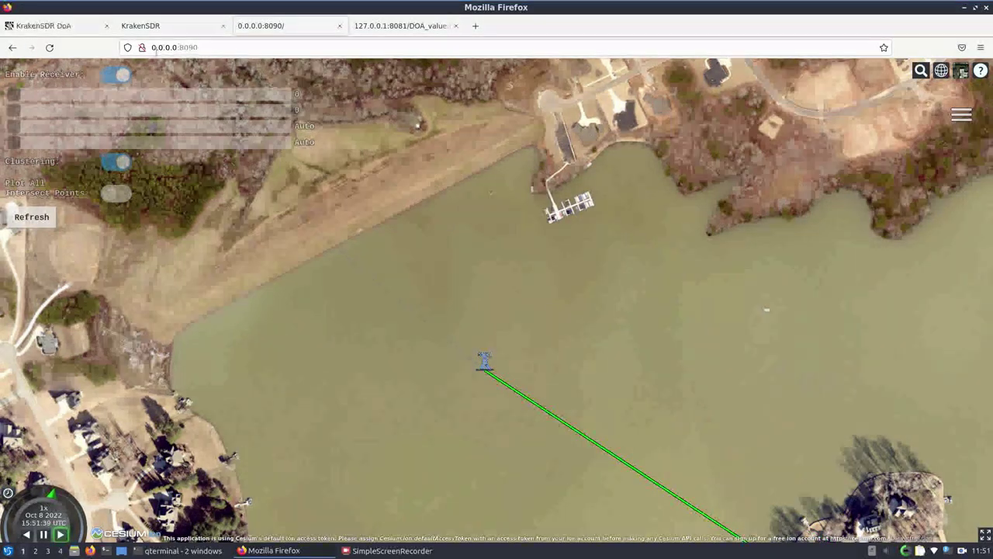
{"action": "left_click", "coordinate": [116, 193]}
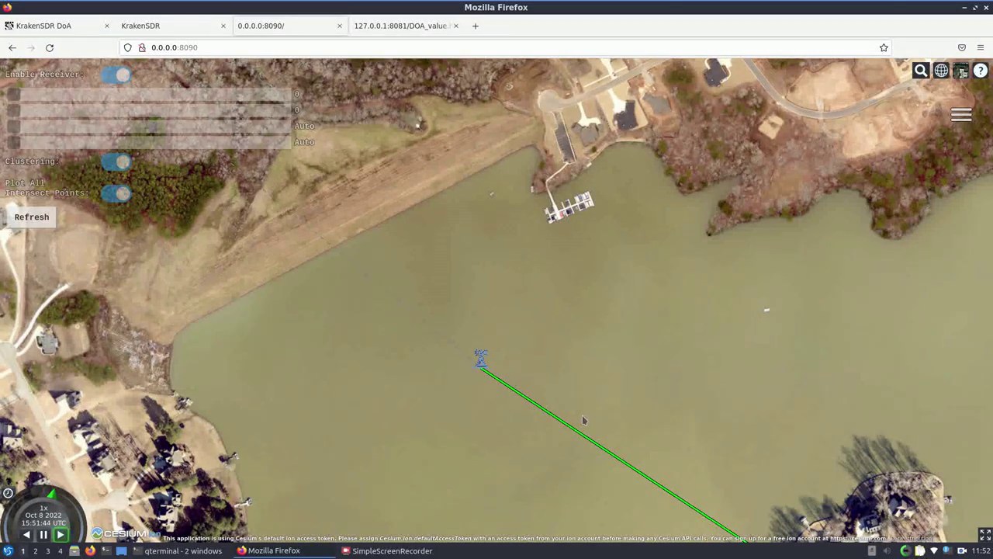
{"action": "scroll", "coordinate": [578, 411], "scroll_direction": "down", "scroll_amount": 2}
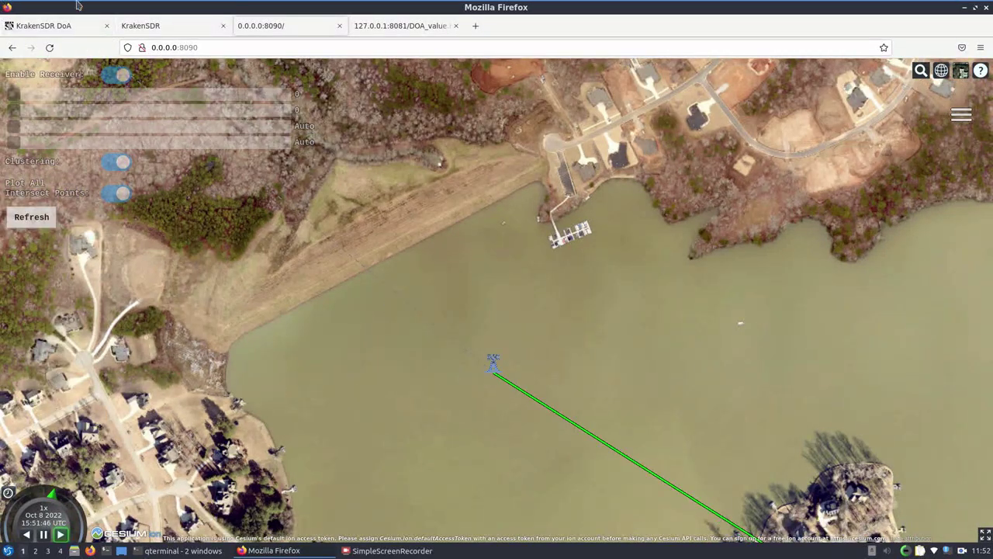
{"action": "left_click", "coordinate": [152, 28]}
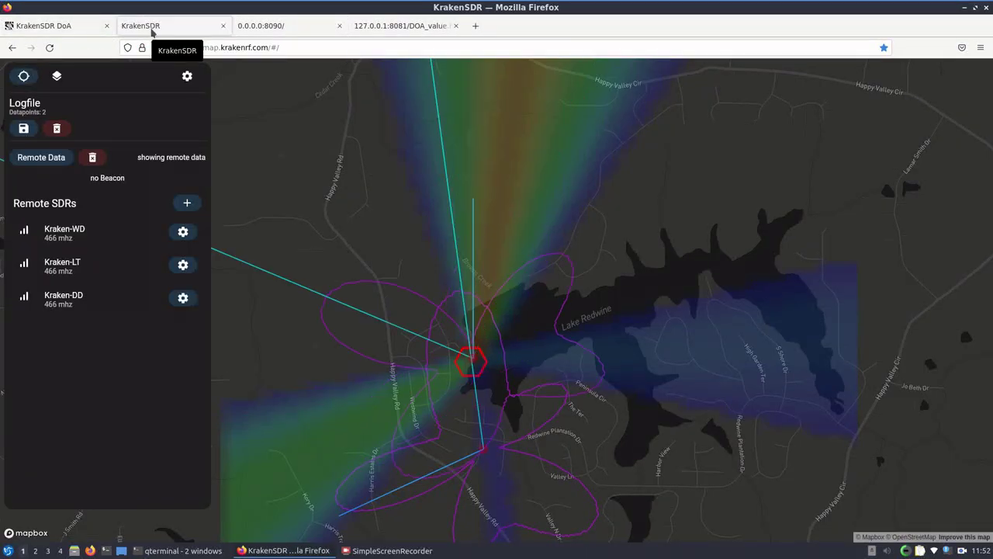
- Go back to the 0.0.0.0:8090 DF Aggregator map showing the station's northwest bearing line
{"action": "left_click", "coordinate": [279, 25]}
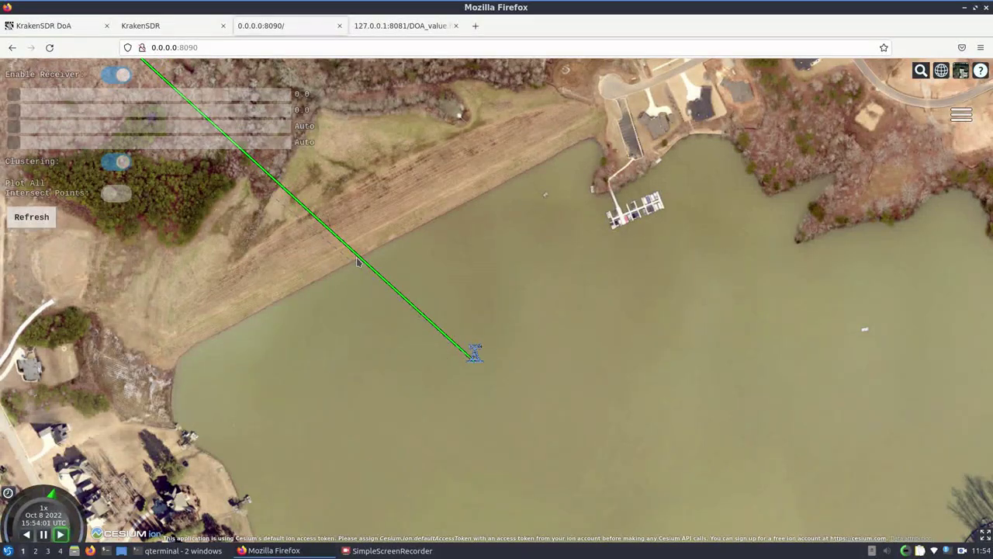
- Enable plotting of all intersect points and scroll down through the DoA settings
{"action": "left_click", "coordinate": [116, 192]}
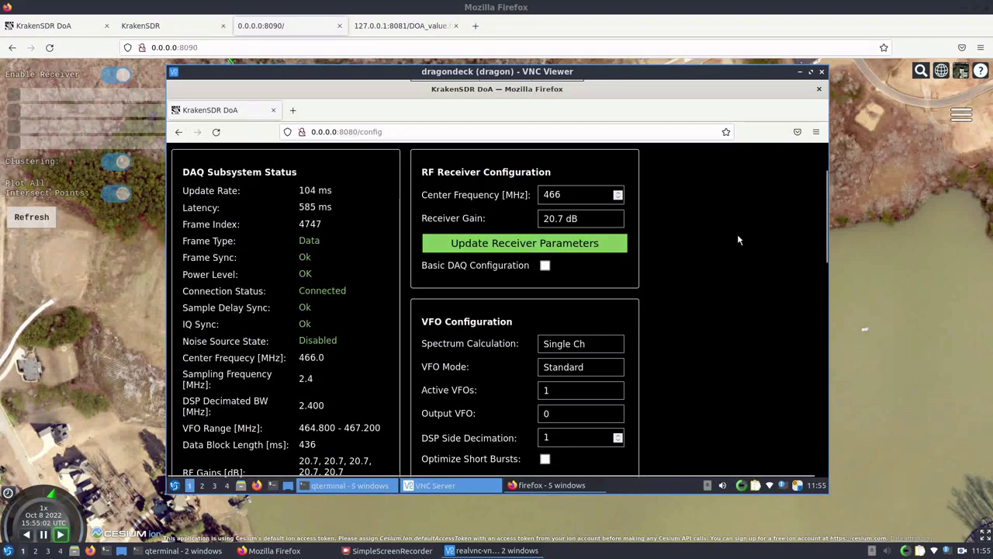
{"action": "scroll", "coordinate": [807, 311], "scroll_direction": "down", "scroll_amount": 5}
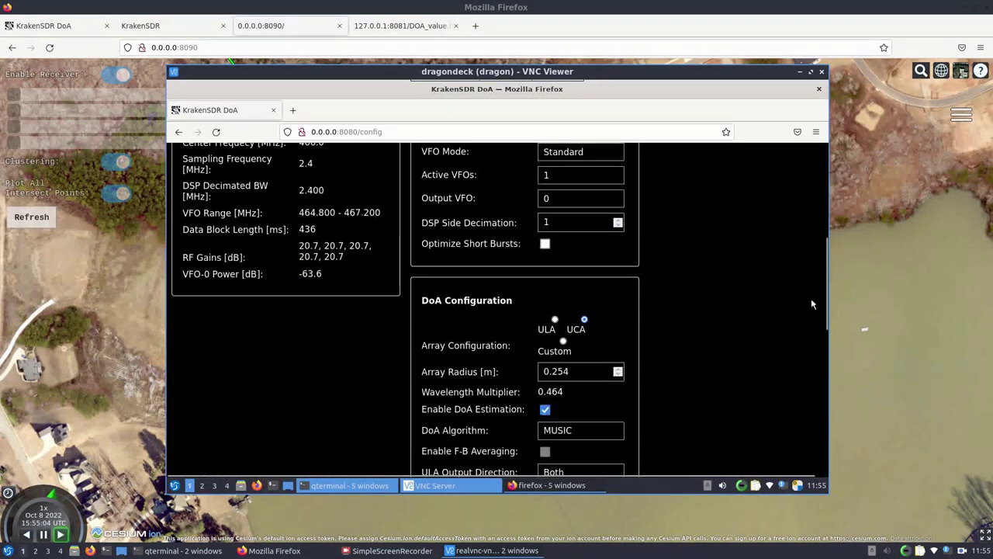
{"action": "scroll", "coordinate": [811, 299], "scroll_direction": "up", "scroll_amount": 5}
{"action": "scroll", "coordinate": [699, 380], "scroll_direction": "up", "scroll_amount": 2}
{"action": "scroll", "coordinate": [717, 399], "scroll_direction": "down", "scroll_amount": 7}
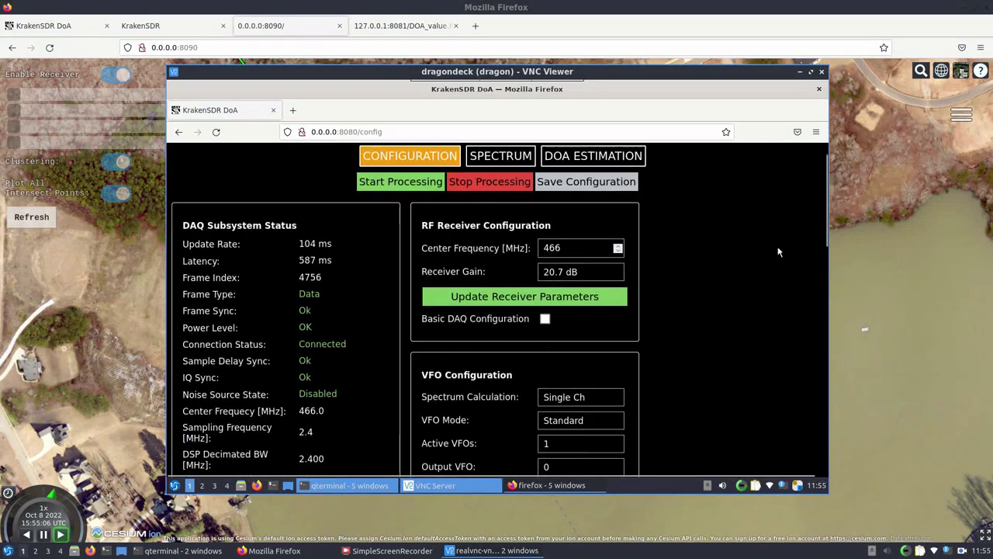
{"action": "scroll", "coordinate": [827, 332], "scroll_direction": "down", "scroll_amount": 2}
{"action": "left_click_drag", "start_coordinate": [826, 332], "coordinate": [827, 378]}
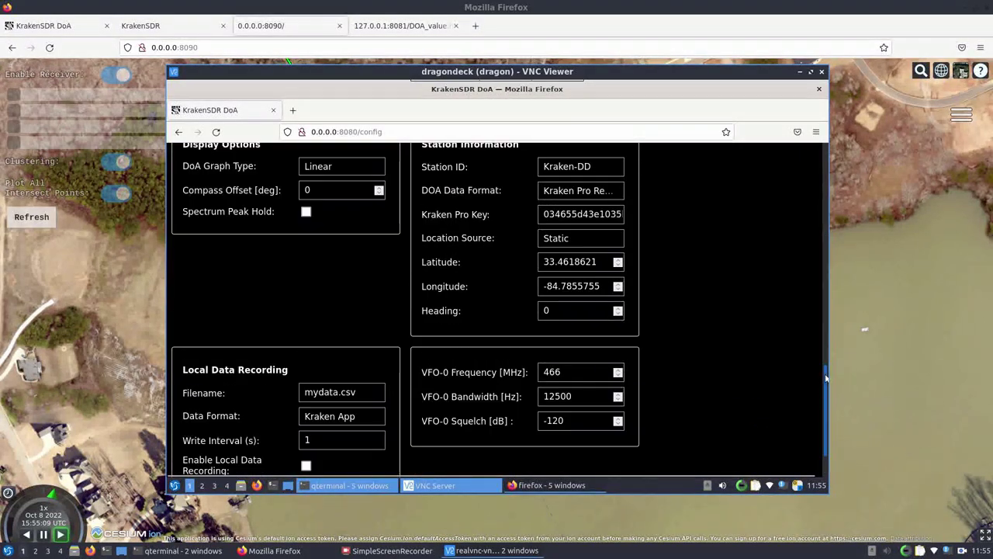
- Switch the DoA data format to DF Aggregator, keeping Static as the location source
{"action": "left_click", "coordinate": [583, 200]}
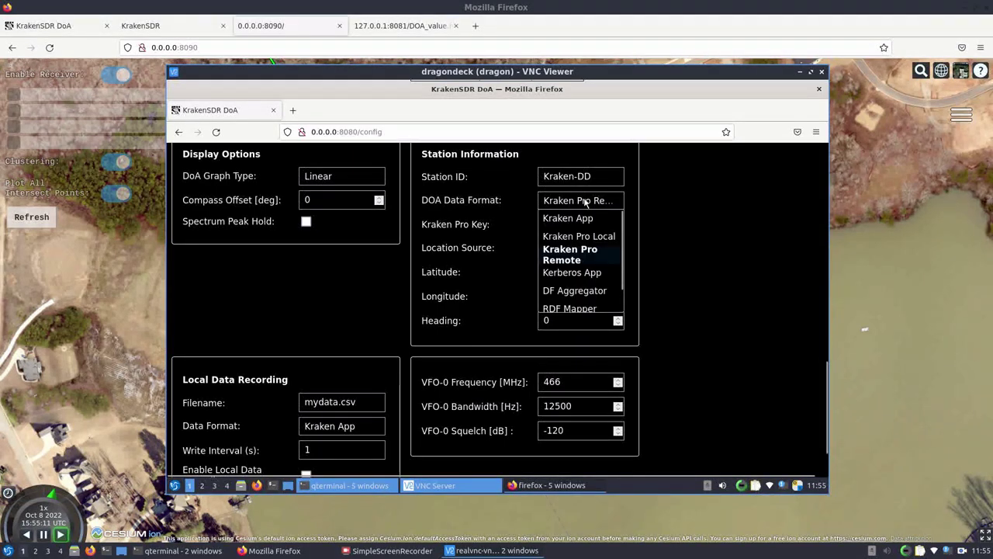
{"action": "left_click", "coordinate": [575, 291]}
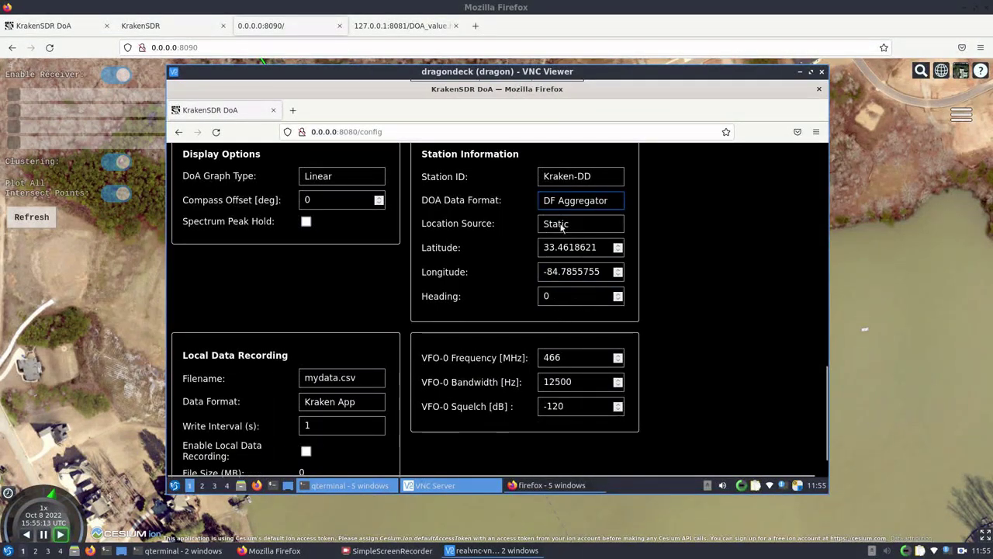
{"action": "left_click", "coordinate": [555, 223]}
{"action": "left_click", "coordinate": [676, 222]}
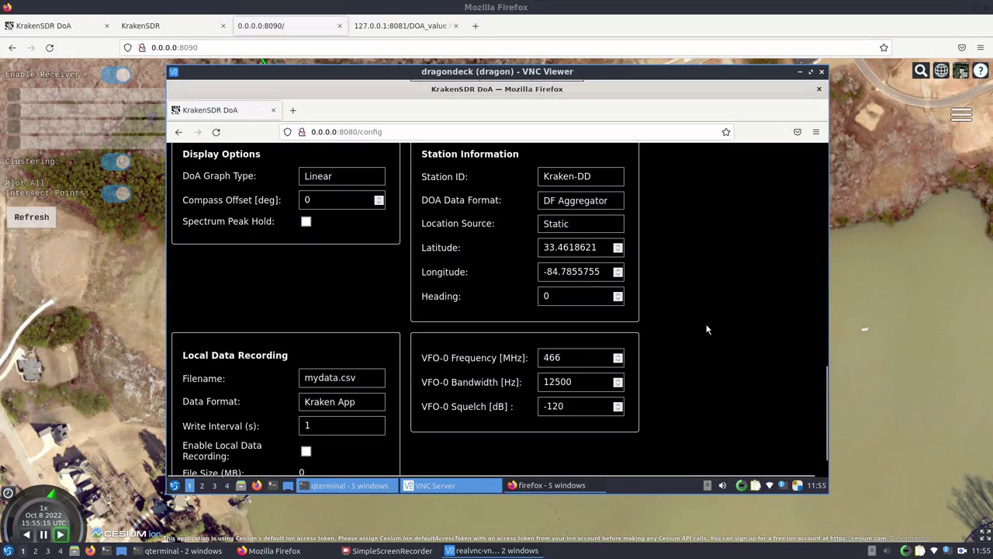
{"action": "left_click_drag", "start_coordinate": [827, 396], "coordinate": [811, 159]}
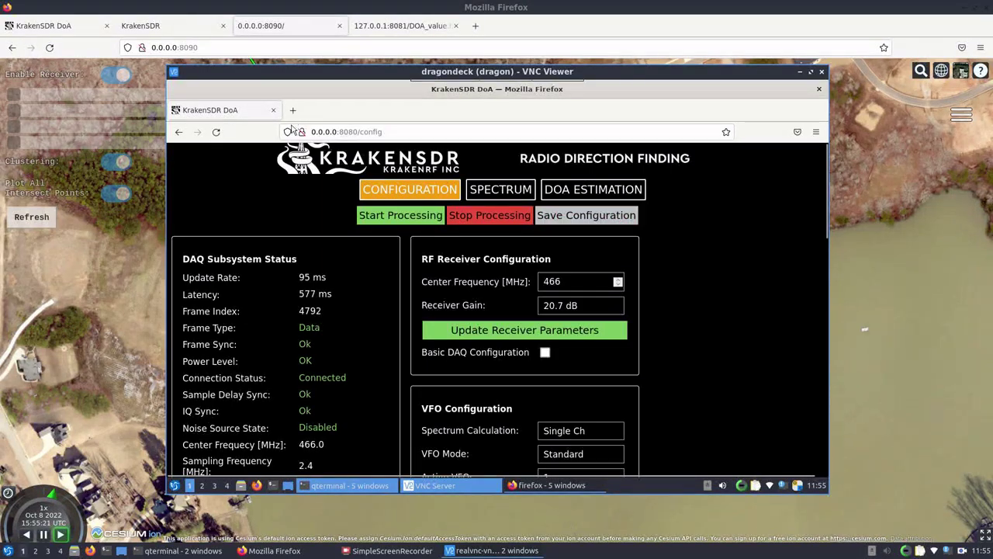
- Run ifconfig in the remote terminal and select the station's 172.27.63.106 address
{"action": "left_click", "coordinate": [342, 486]}
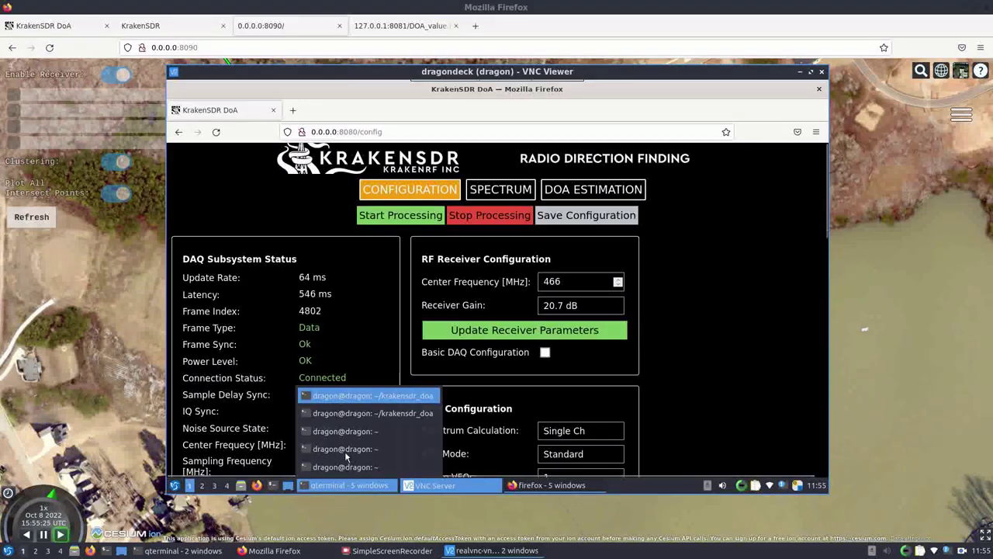
{"action": "left_click", "coordinate": [346, 449]}
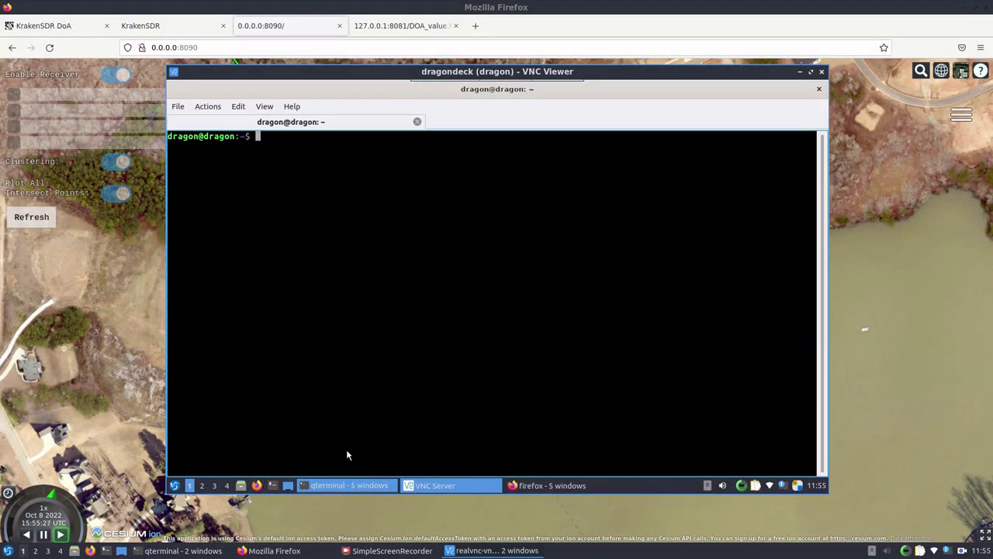
{"action": "type", "text": "ifconfig"}
{"action": "key", "text": "Return"}
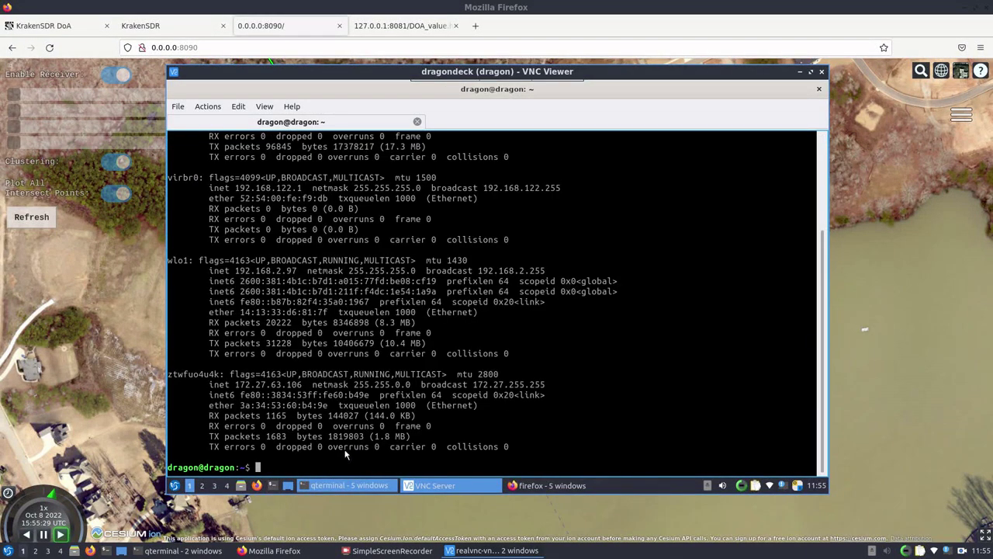
{"action": "left_click_drag", "start_coordinate": [299, 386], "coordinate": [240, 388]}
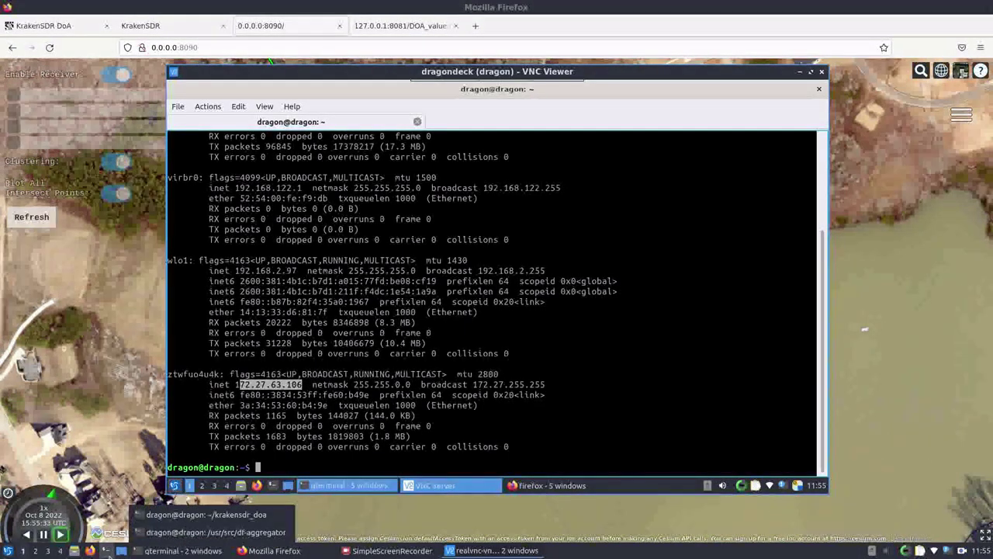
- Ping 172.27.63.106 from a local terminal, stop it, then close that terminal
{"action": "left_click", "coordinate": [106, 550]}
{"action": "type", "text": "ping "}
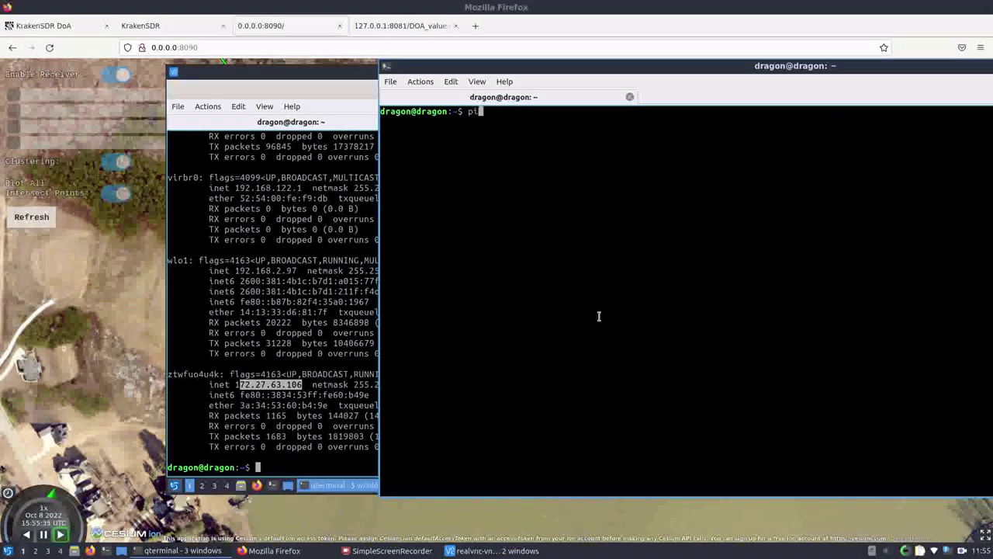
{"action": "type", "text": "172."}
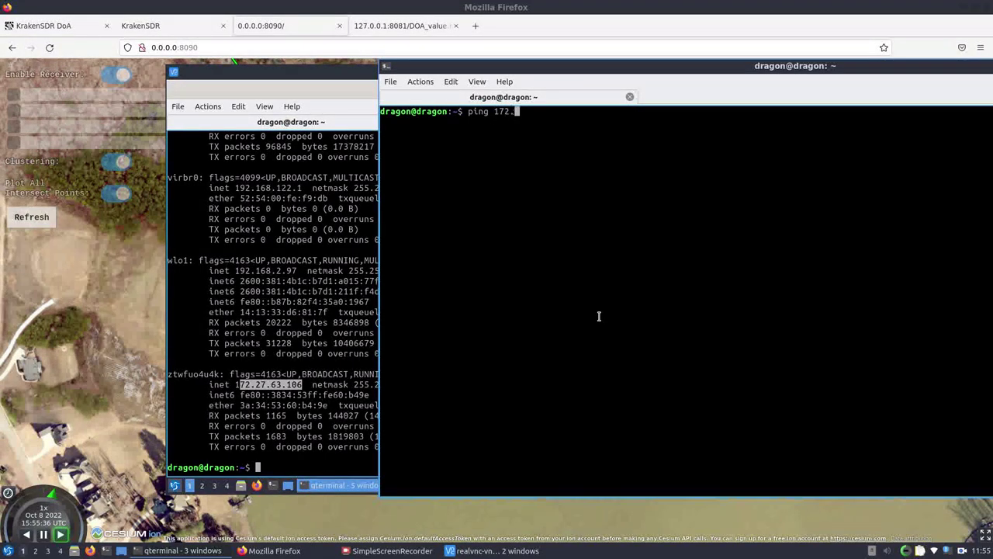
{"action": "type", "text": "27.63.106"}
{"action": "key", "text": "Return"}
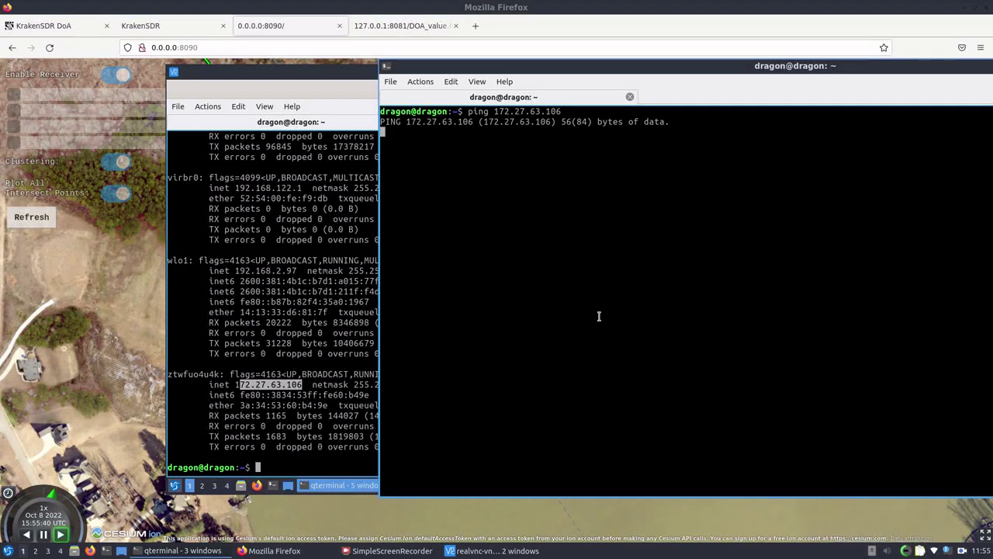
{"action": "key", "text": "ctrl+c"}
{"action": "key", "text": "ctrl+c"}
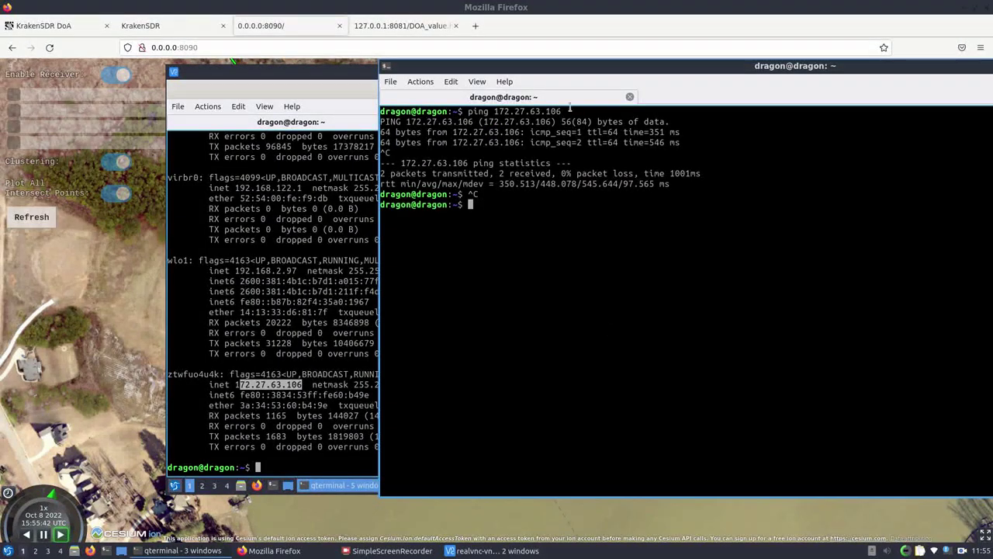
{"action": "left_click_drag", "start_coordinate": [575, 73], "coordinate": [117, 255]}
{"action": "left_click", "coordinate": [747, 248]}
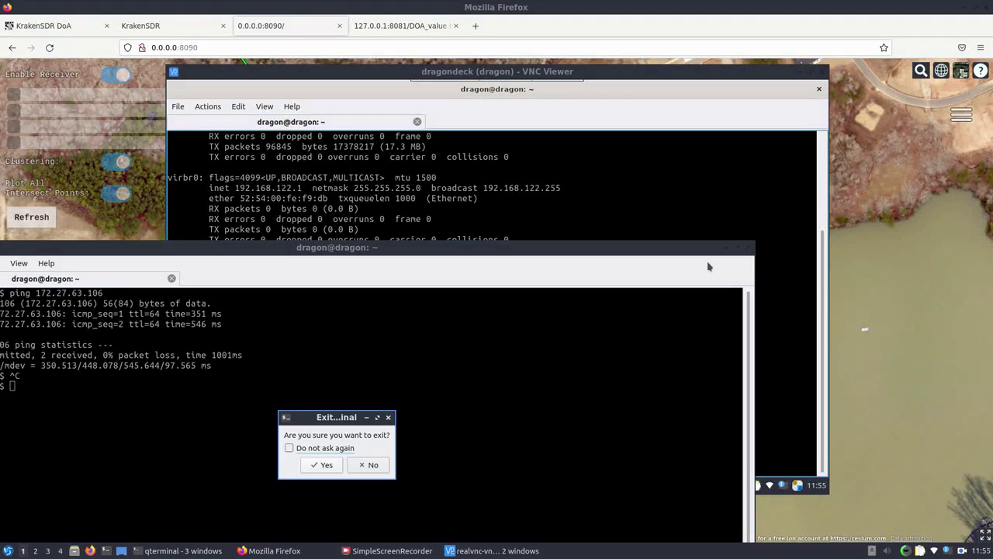
{"action": "left_click", "coordinate": [322, 465]}
{"action": "left_click", "coordinate": [958, 115]}
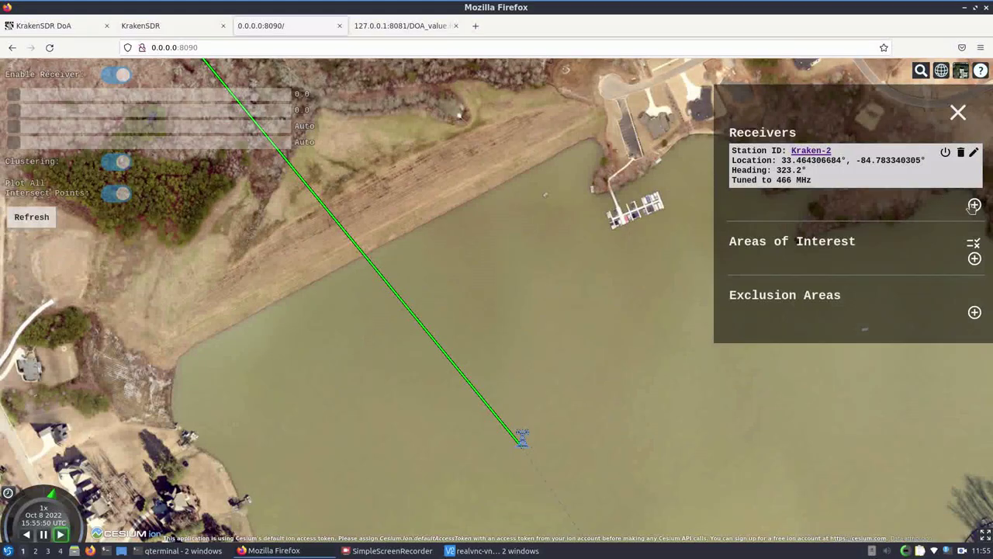
{"action": "left_click", "coordinate": [975, 206]}
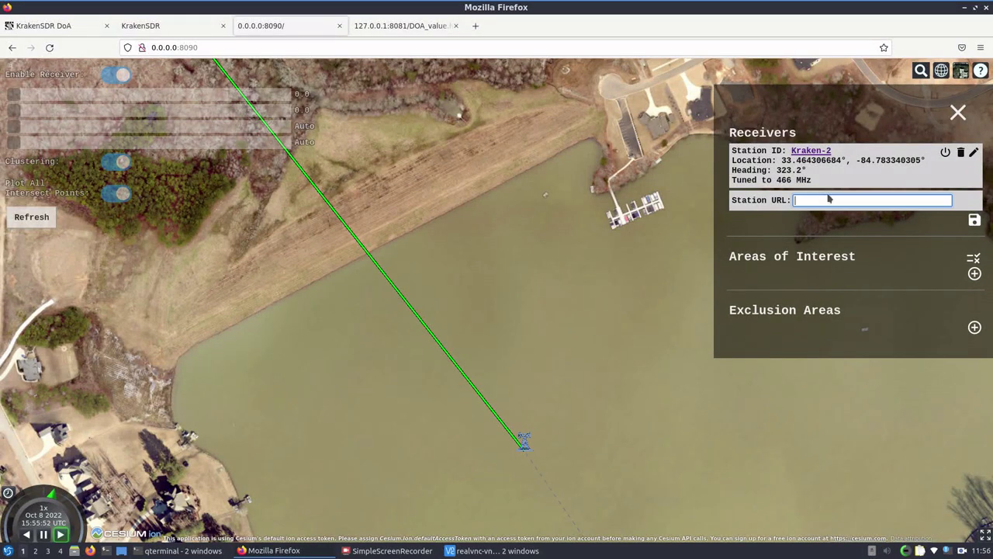
{"action": "type", "text": "http"}
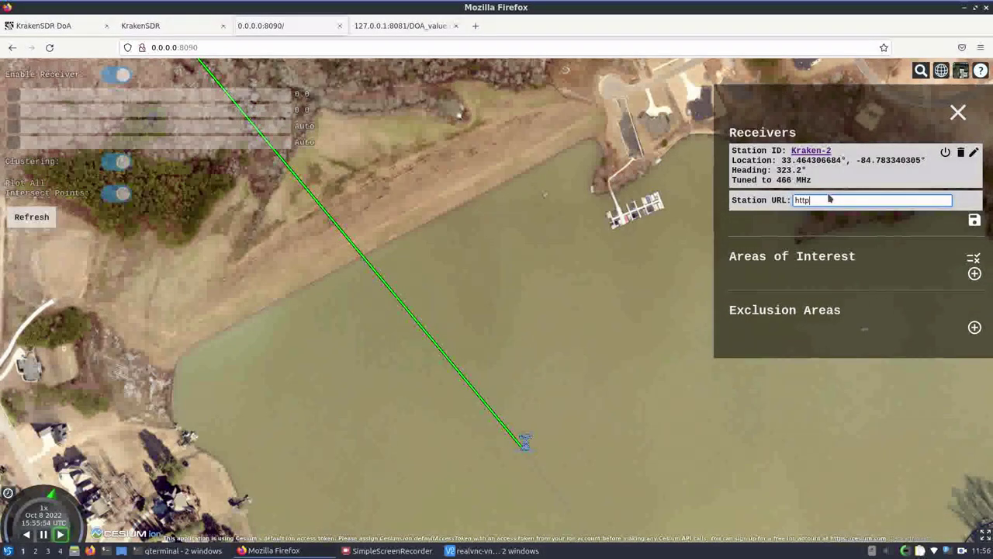
{"action": "type", "text": "://"}
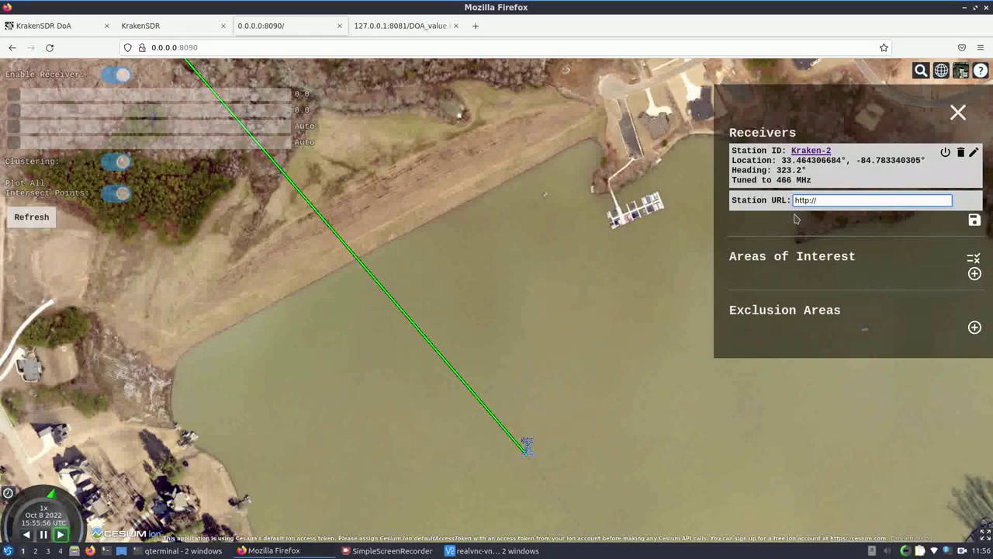
{"action": "mouse_move", "coordinate": [211, 556]}
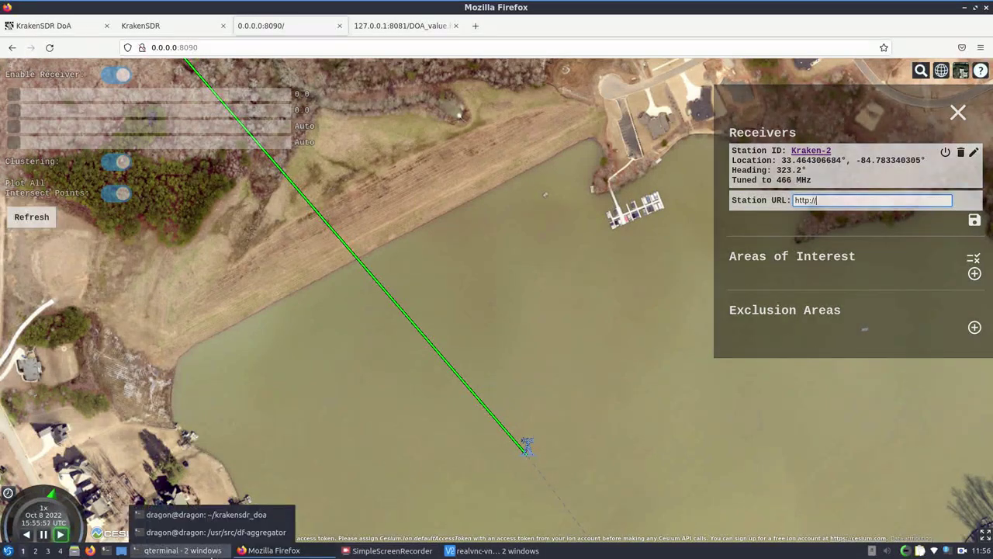
{"action": "left_click", "coordinate": [225, 517]}
{"action": "left_click", "coordinate": [216, 532]}
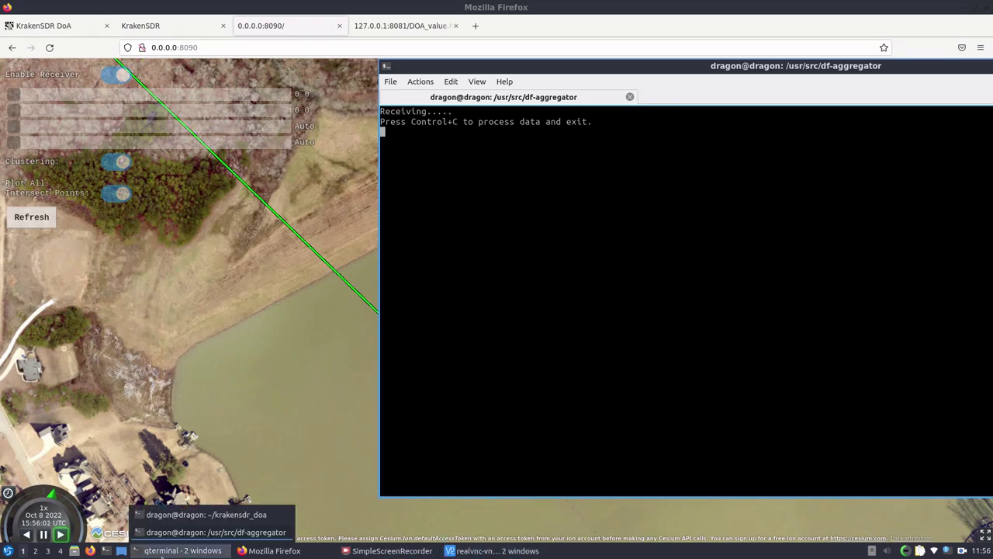
{"action": "mouse_move", "coordinate": [493, 551]}
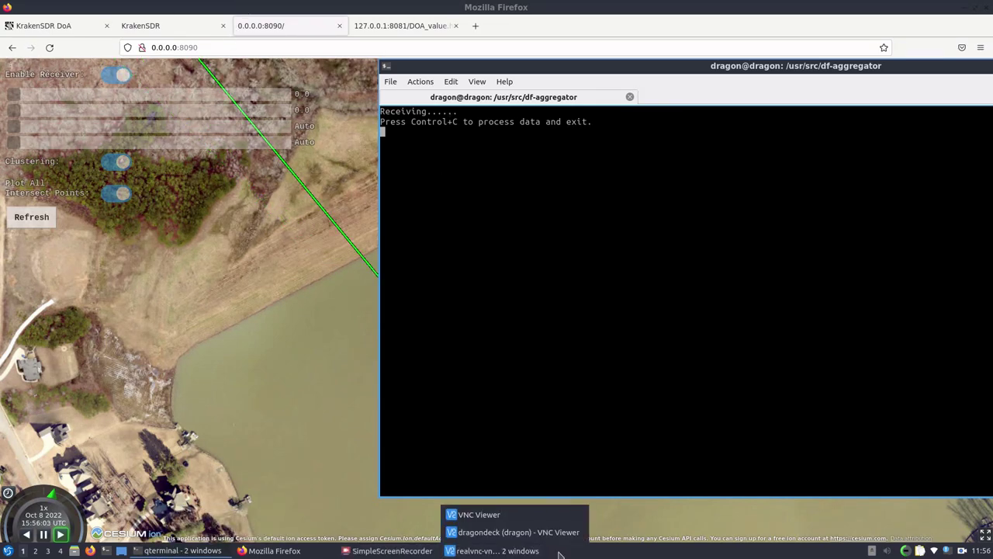
{"action": "left_click", "coordinate": [513, 532]}
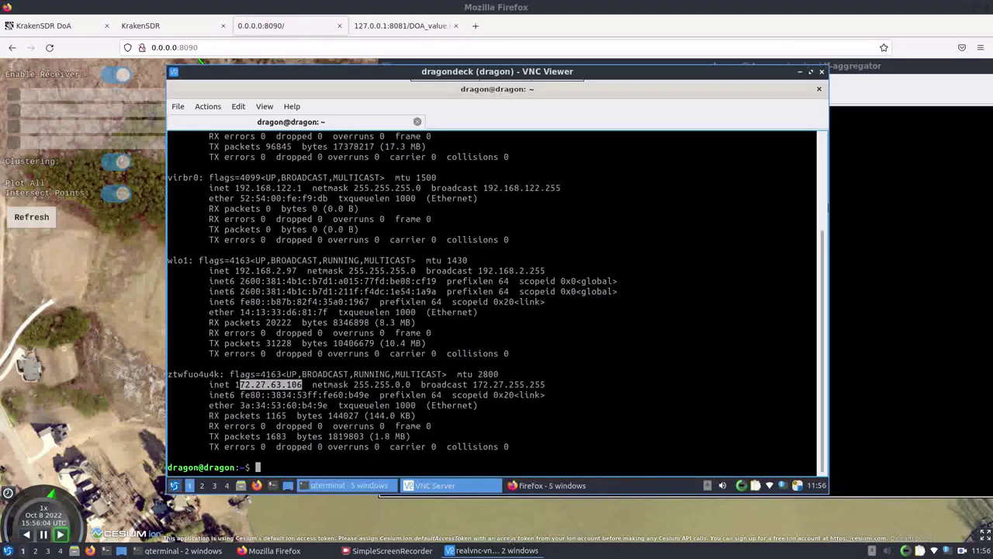
{"action": "left_click", "coordinate": [271, 550]}
{"action": "type", "text": "172."}
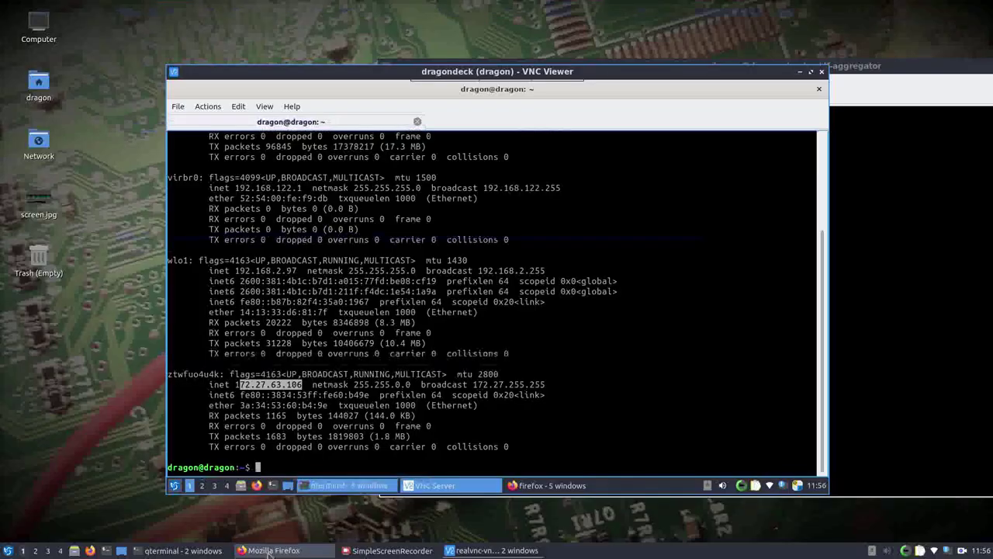
{"action": "left_click", "coordinate": [269, 551]}
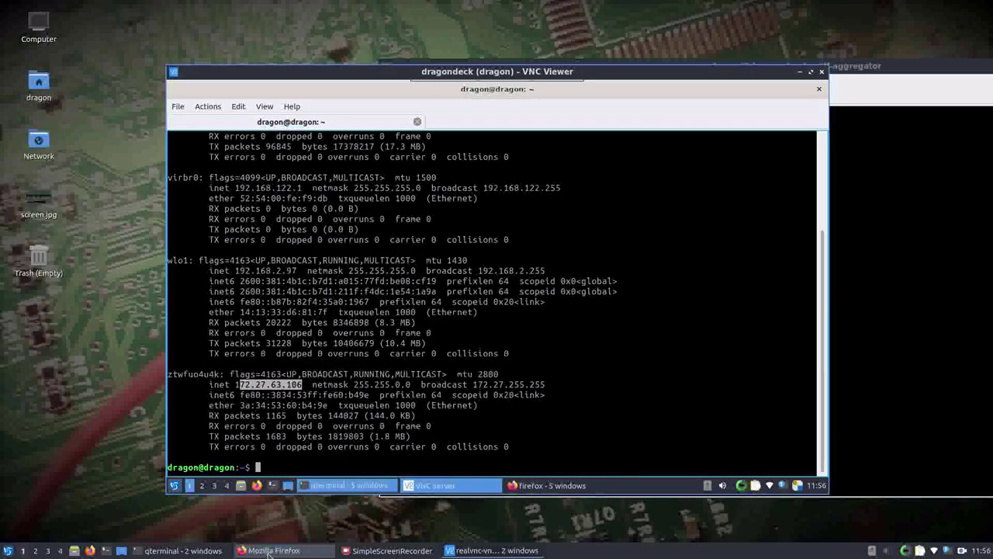
{"action": "left_click", "coordinate": [268, 551]}
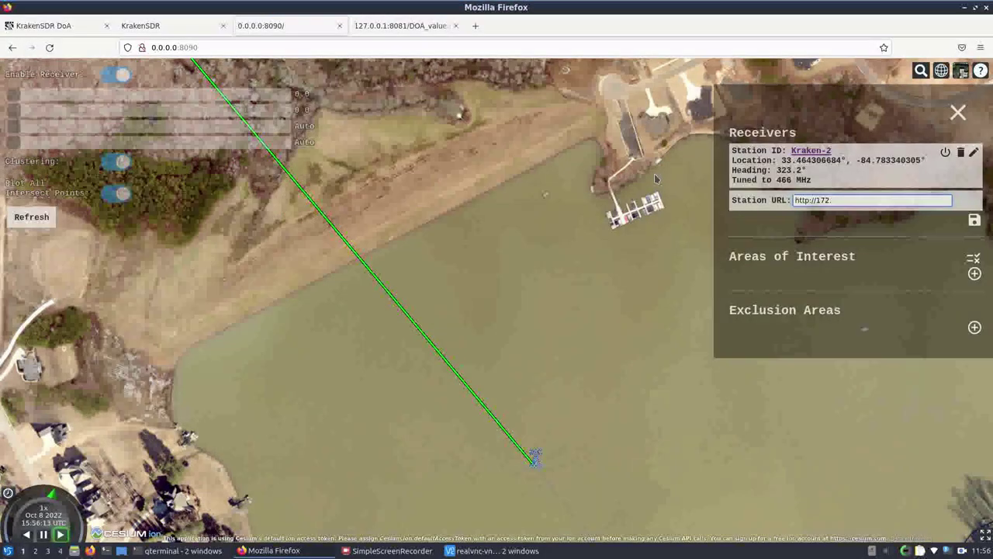
{"action": "type", "text": "27.6"}
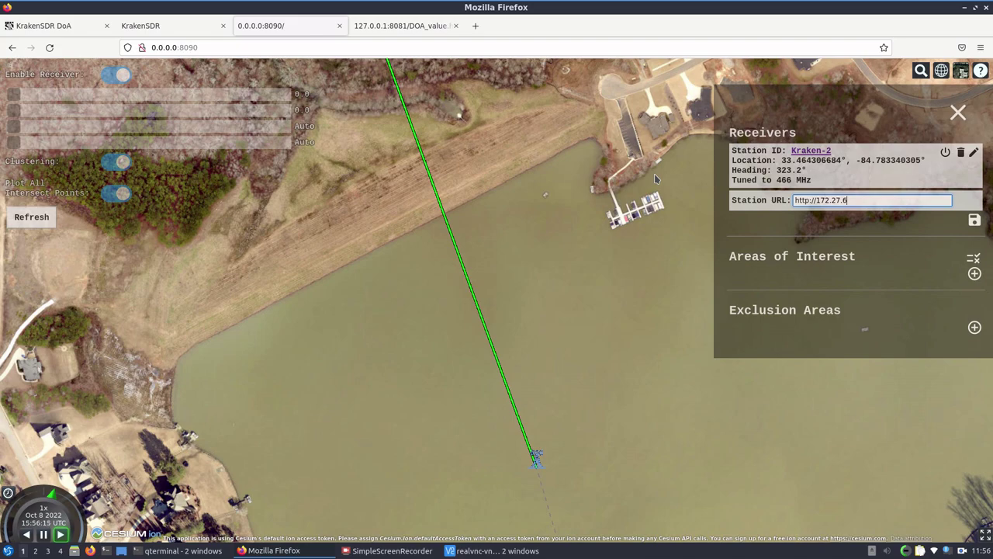
{"action": "type", "text": "3."}
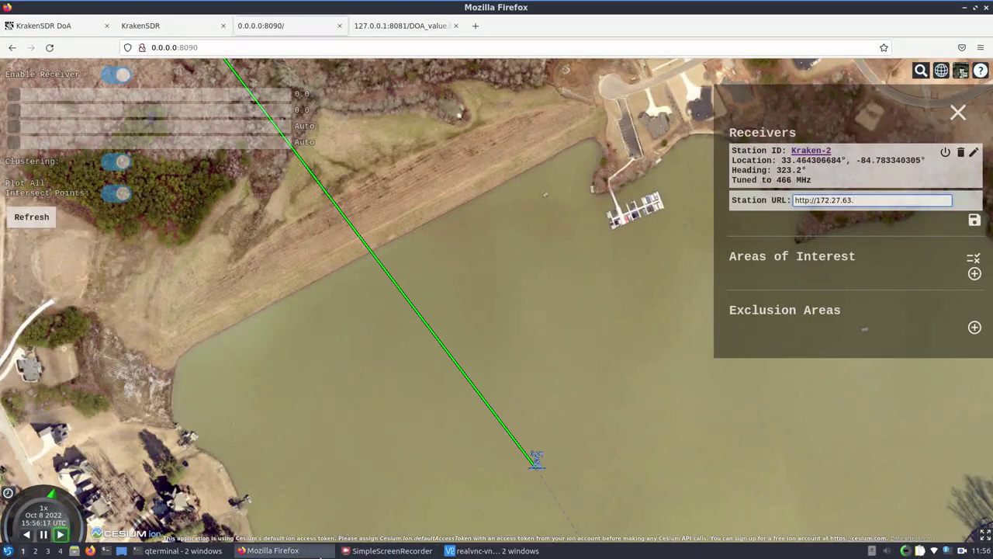
{"action": "left_click", "coordinate": [320, 556]}
{"action": "left_click", "coordinate": [321, 556]}
{"action": "type", "text": "106"}
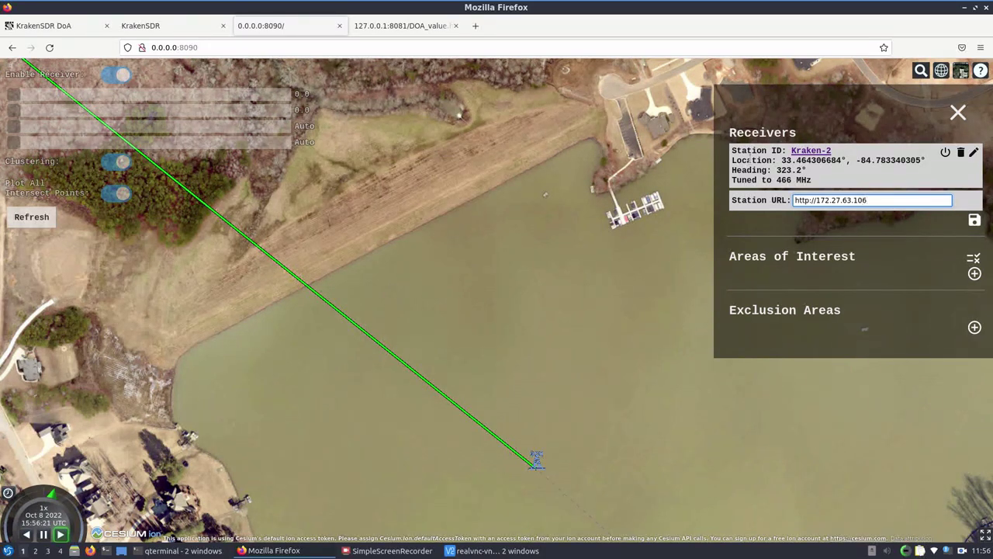
{"action": "type", "text": "/DOA"}
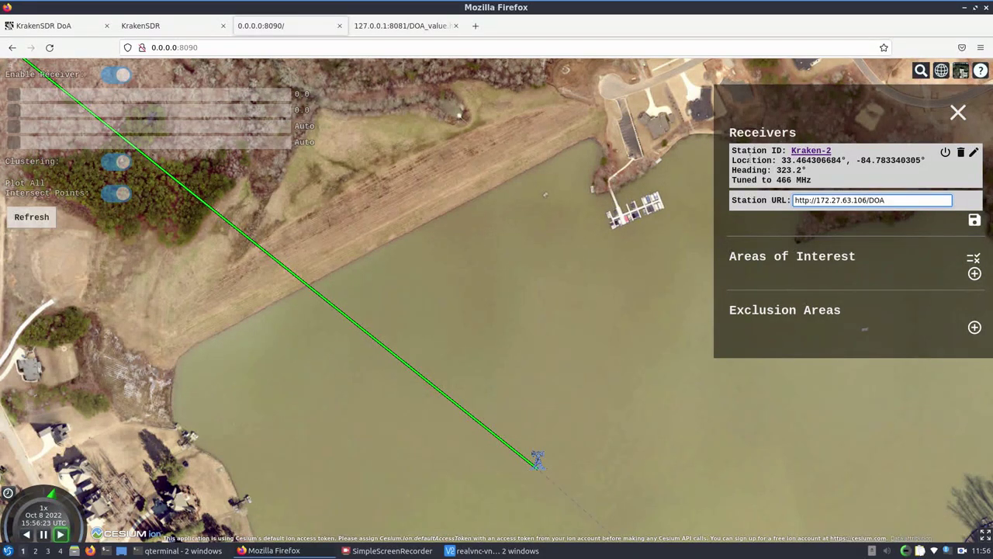
{"action": "type", "text": "_info.html"}
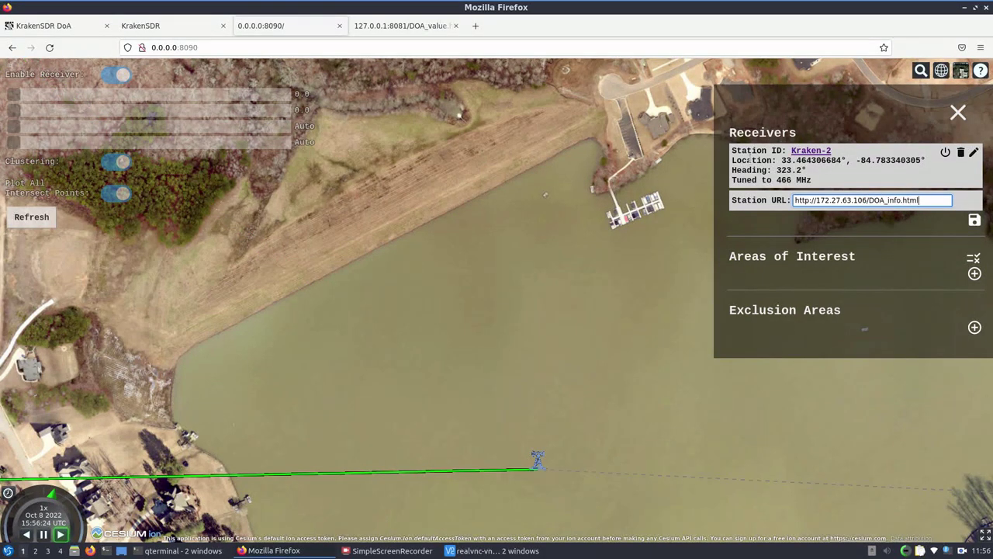
{"action": "key", "text": "ctrl+a"}
{"action": "right_click", "coordinate": [840, 207]}
- Copy the station URL, paste it into a new tab, and load DOA_value.html instead of DOA_info.html
{"action": "left_click", "coordinate": [860, 330]}
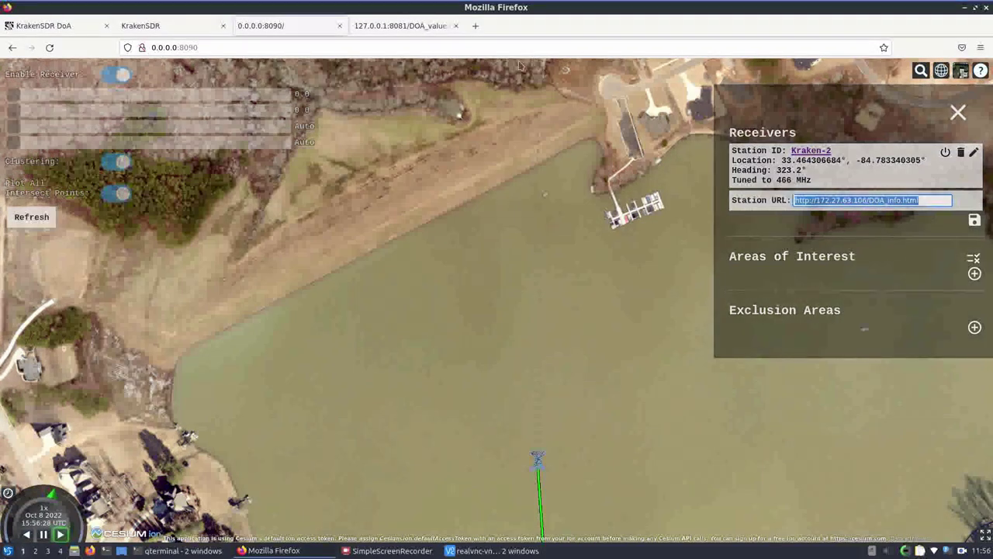
{"action": "right_click", "coordinate": [471, 44]}
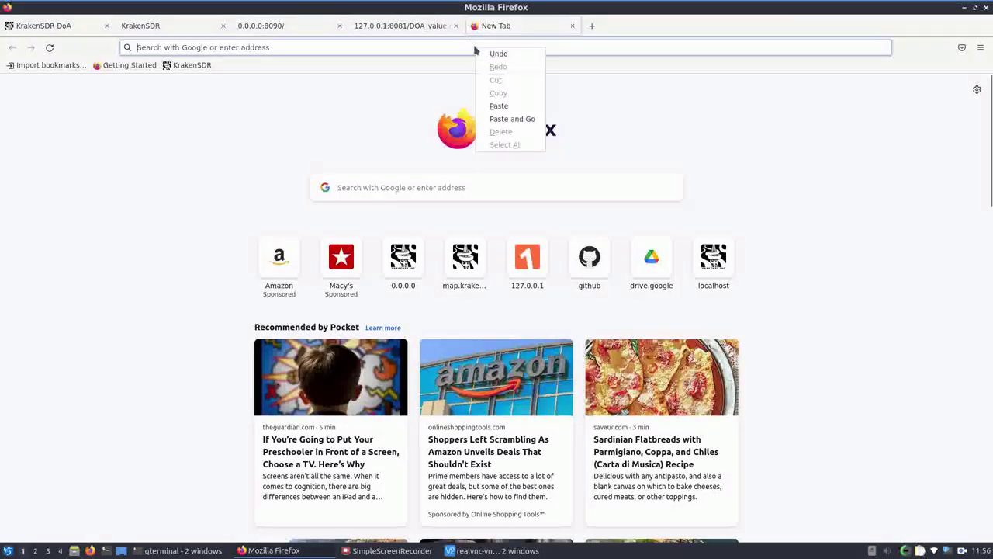
{"action": "left_click", "coordinate": [489, 116]}
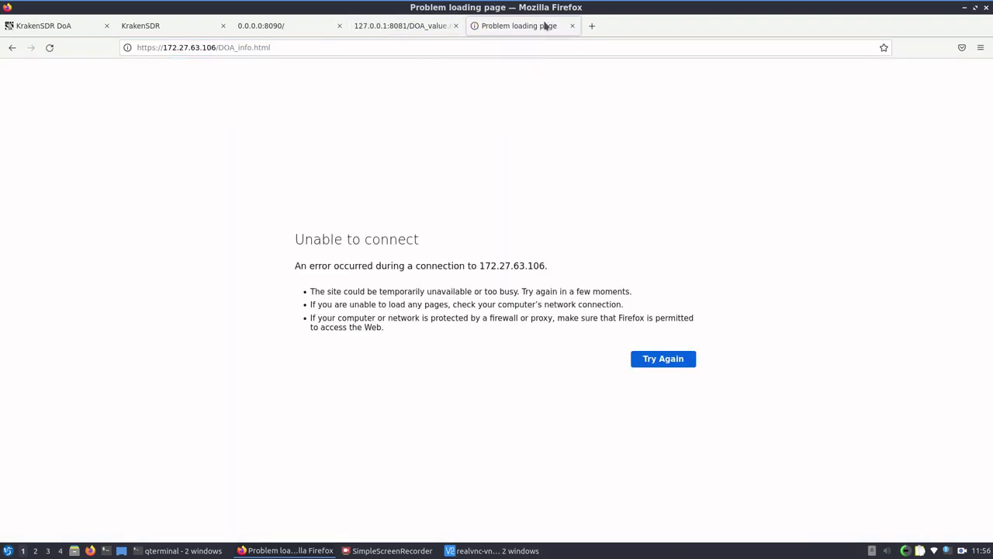
{"action": "double_click", "coordinate": [251, 48]}
{"action": "type", "text": "value"}
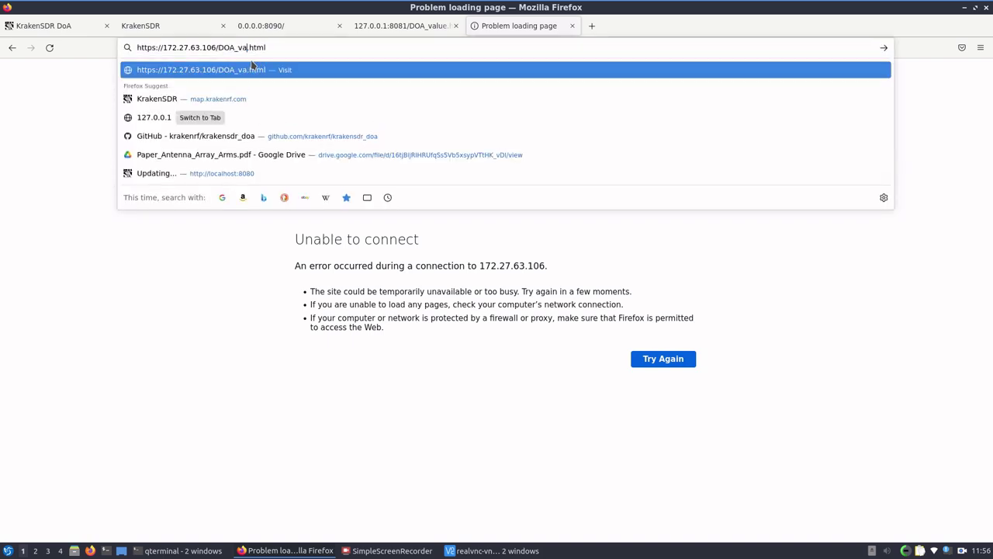
{"action": "key", "text": "Return"}
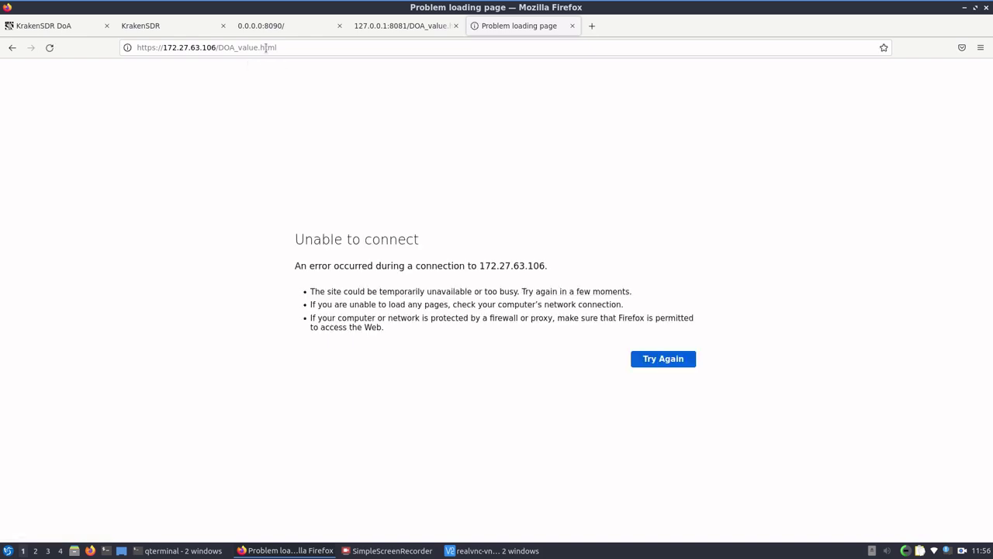
{"action": "left_click", "coordinate": [155, 47]}
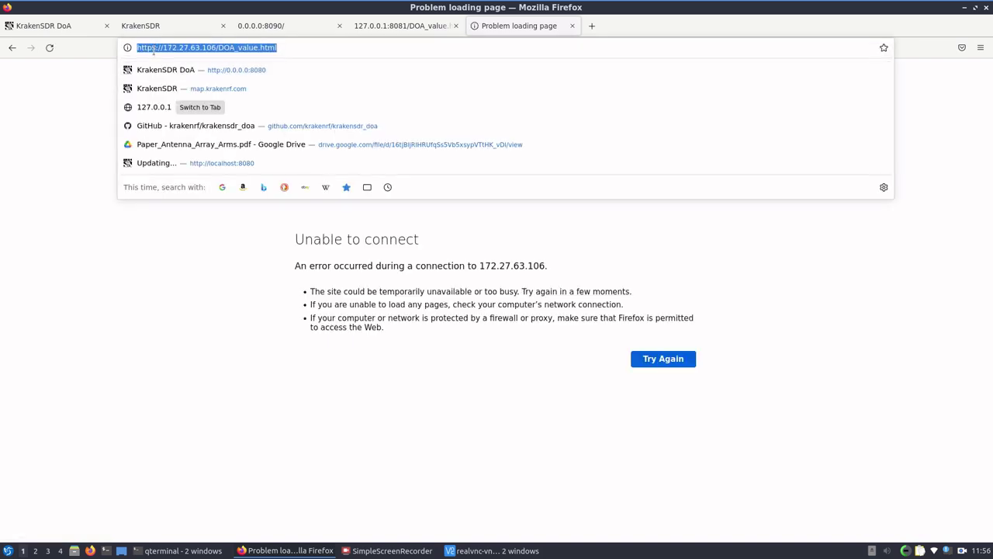
{"action": "left_click", "coordinate": [154, 47]}
{"action": "key", "text": "BackSpace"}
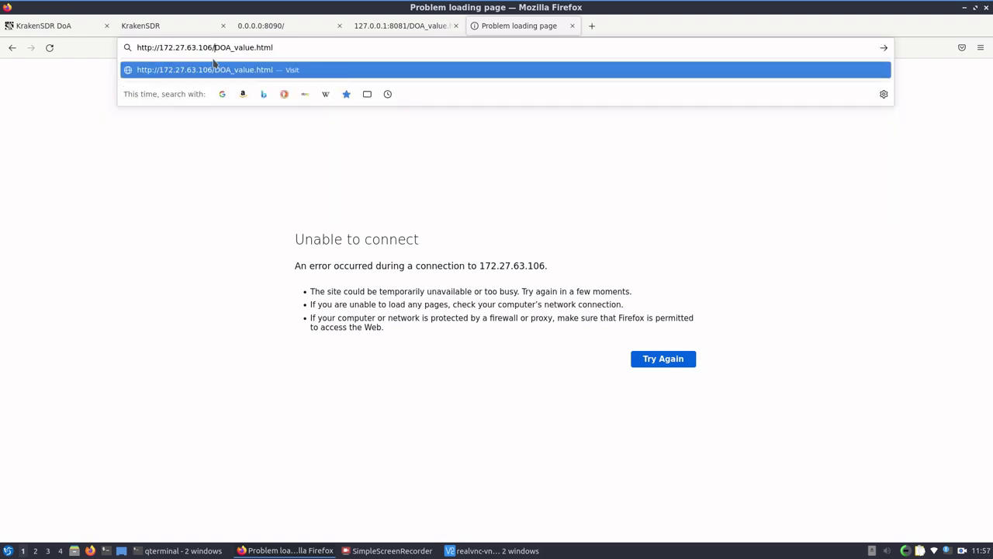
{"action": "key", "text": "BackSpace"}
{"action": "type", "text": ":9"}
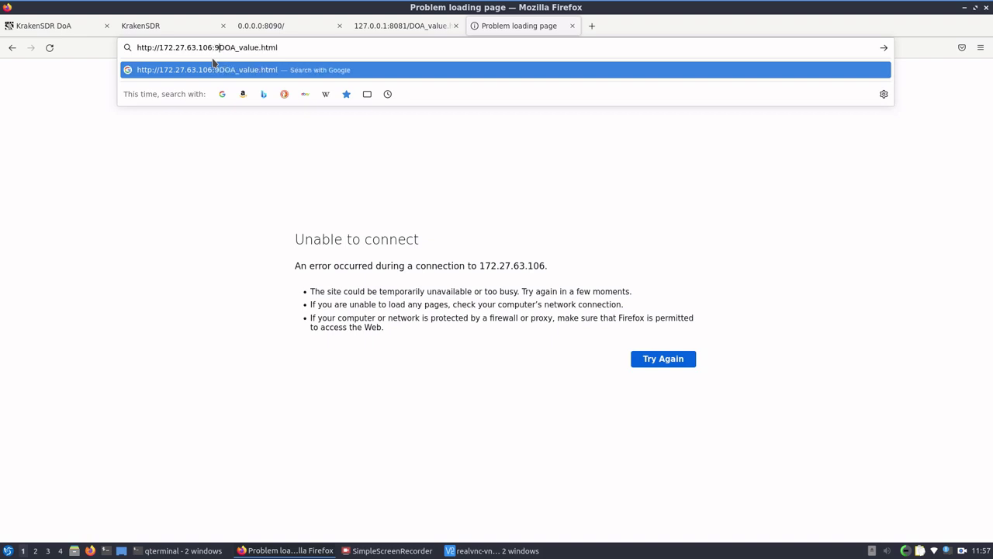
{"action": "key", "text": "BackSpace"}
{"action": "type", "text": "8081/"}
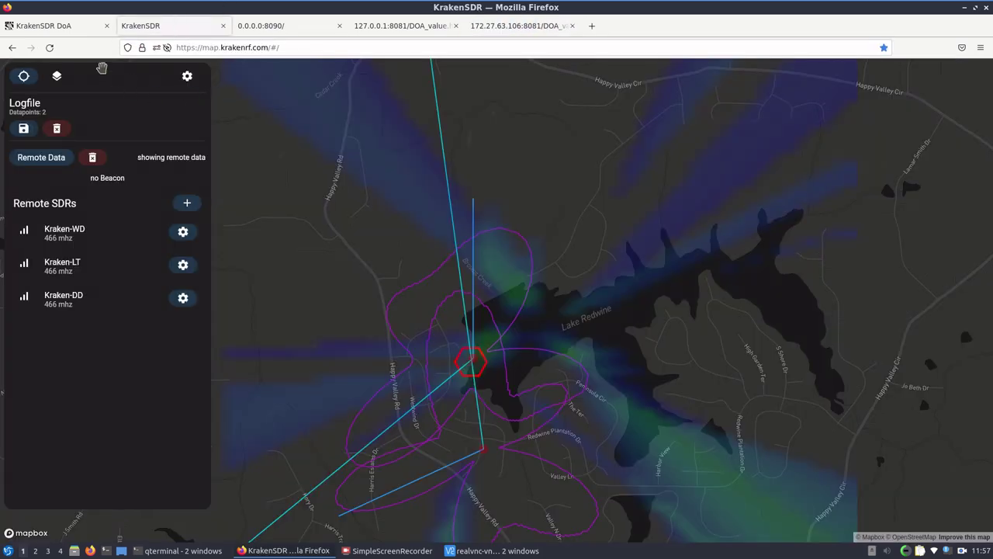
- Check the map tab and remote terminal, then view the remote station's DOA_value page
{"action": "left_click", "coordinate": [43, 25]}
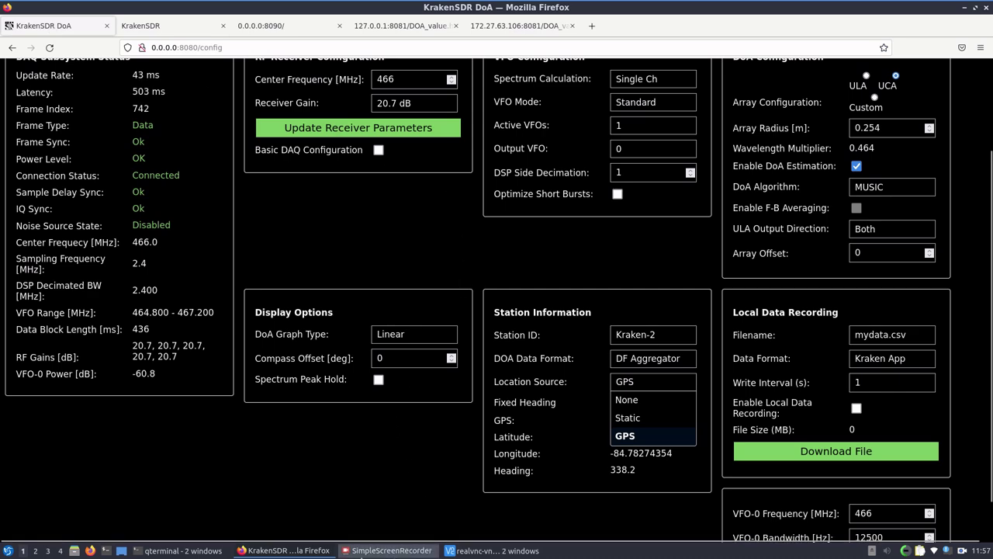
{"action": "left_click", "coordinate": [285, 551]}
{"action": "left_click", "coordinate": [285, 551]}
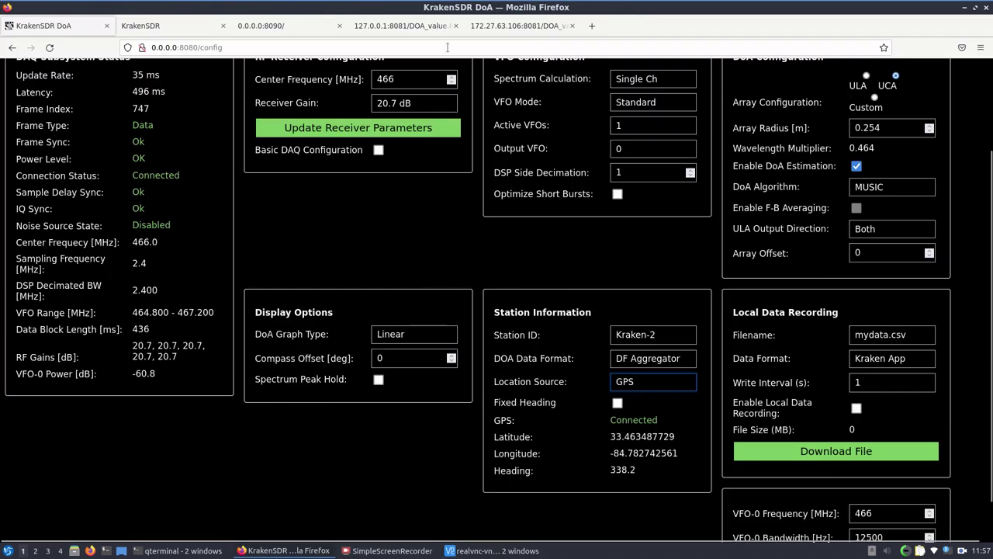
{"action": "left_click", "coordinate": [516, 25]}
{"action": "left_click", "coordinate": [384, 29]}
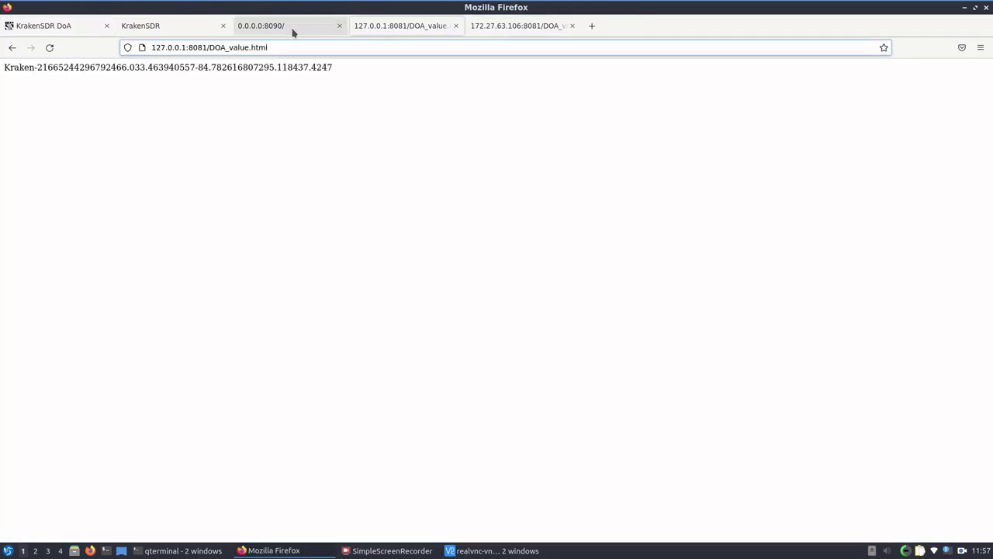
{"action": "left_click", "coordinate": [293, 30]}
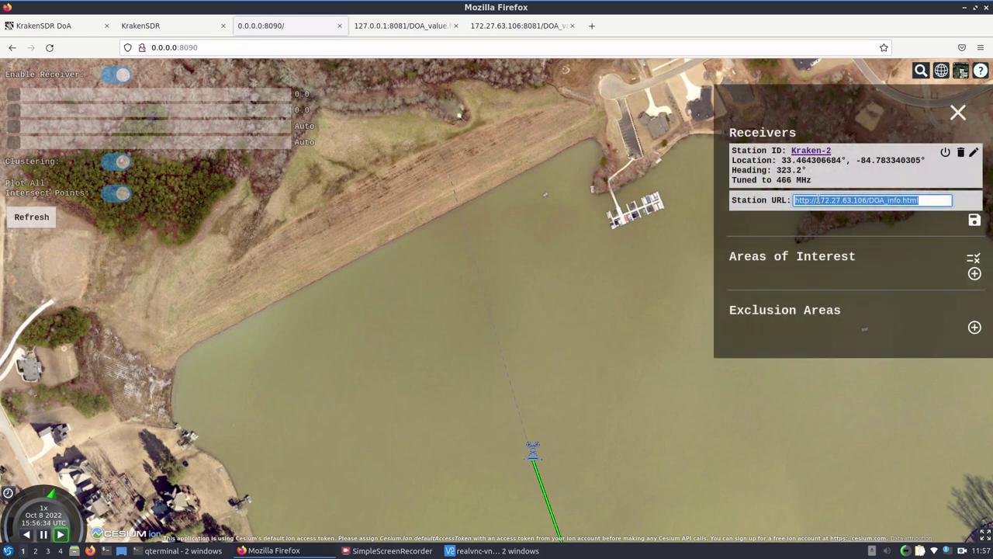
{"action": "right_click", "coordinate": [818, 200]}
{"action": "left_click", "coordinate": [849, 335]}
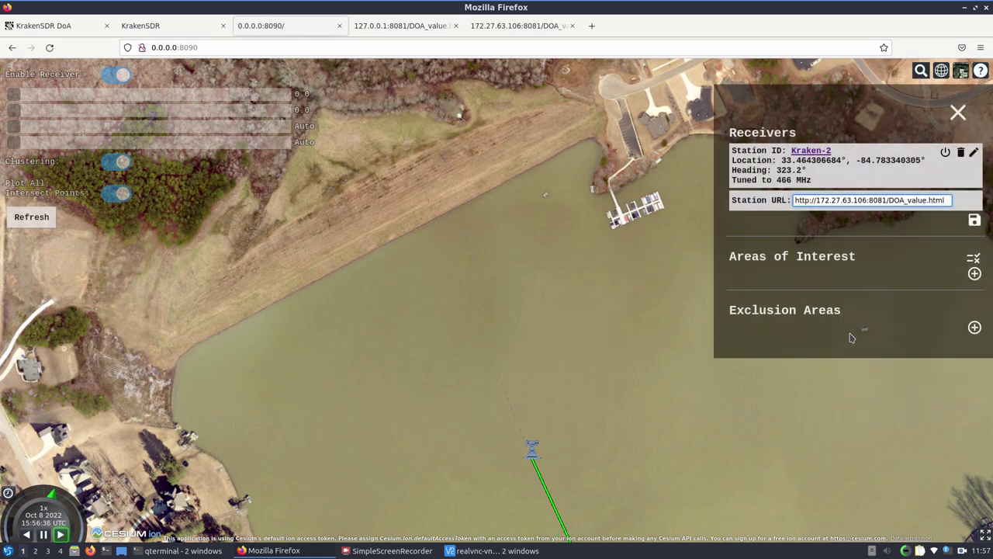
{"action": "left_click", "coordinate": [974, 221]}
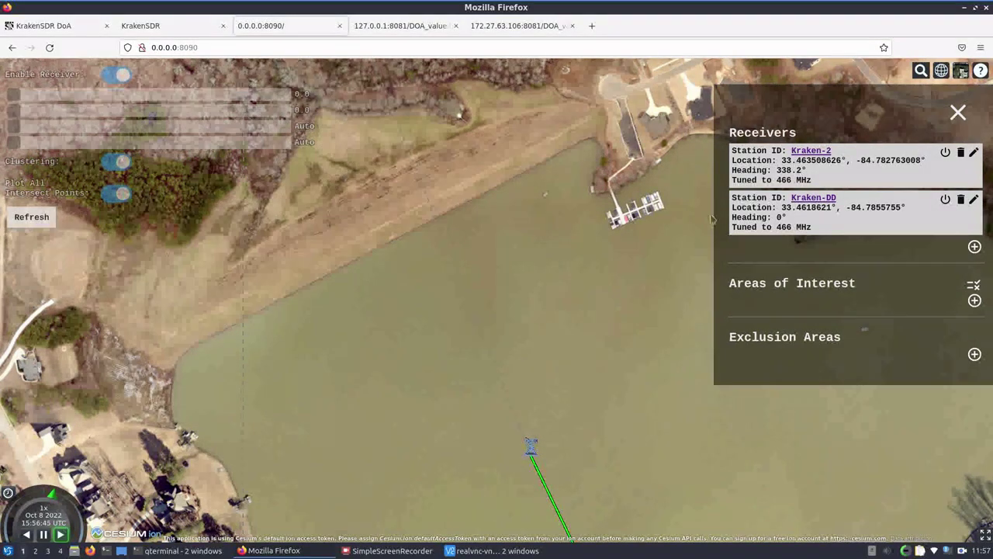
{"action": "scroll", "coordinate": [584, 309], "scroll_direction": "down", "scroll_amount": 3}
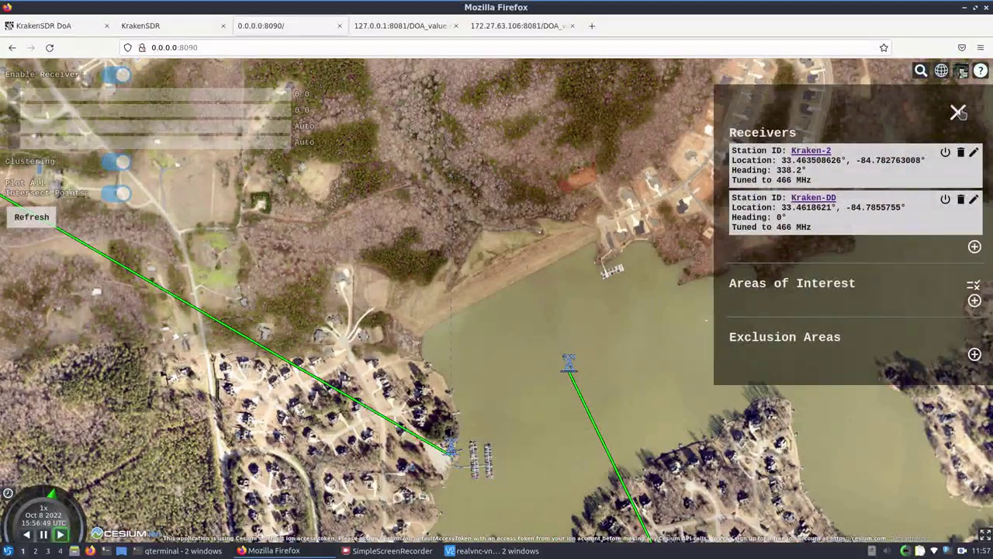
- Close the Receivers panel and refresh the map to redraw both stations' bearing lines
{"action": "left_click", "coordinate": [958, 113]}
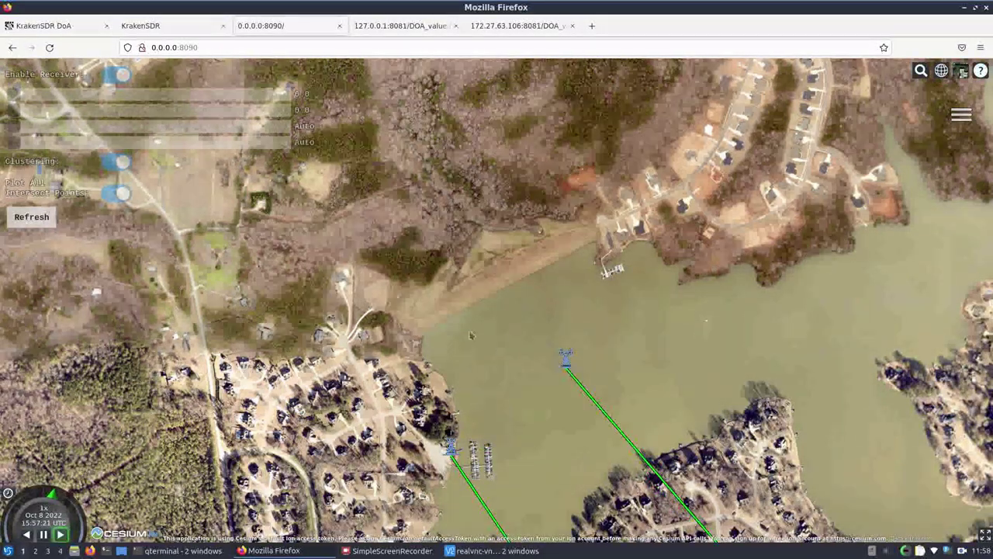
{"action": "left_click", "coordinate": [31, 218]}
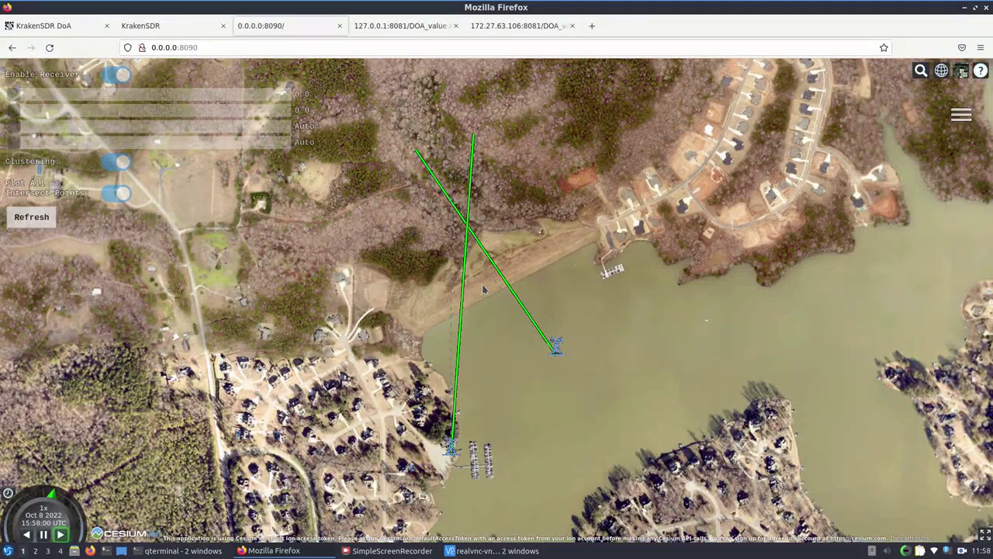
- Refresh the map twice more until red intersect points appear where the bearings cross
{"action": "left_click", "coordinate": [47, 224]}
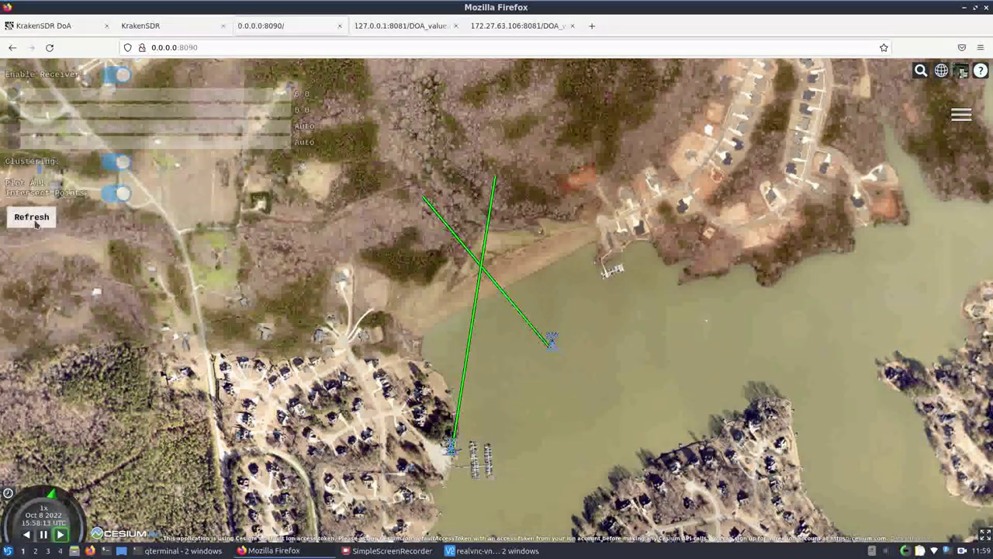
{"action": "left_click", "coordinate": [33, 219]}
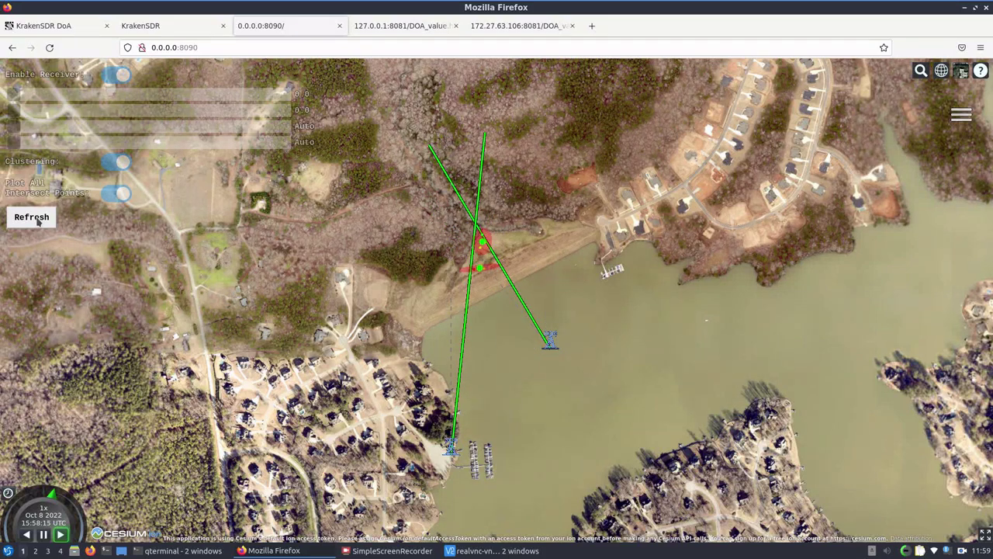